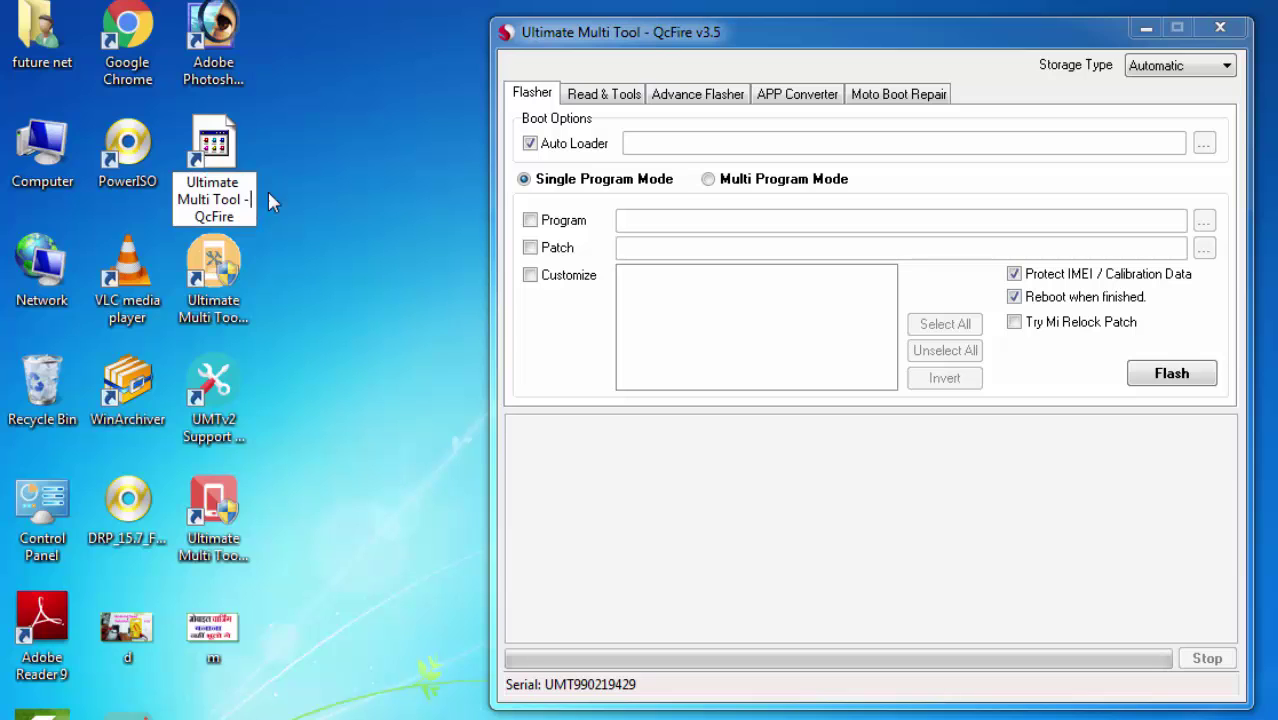
Enable both the Program and Patch file options for single program mode in QcFire.
key(Return)
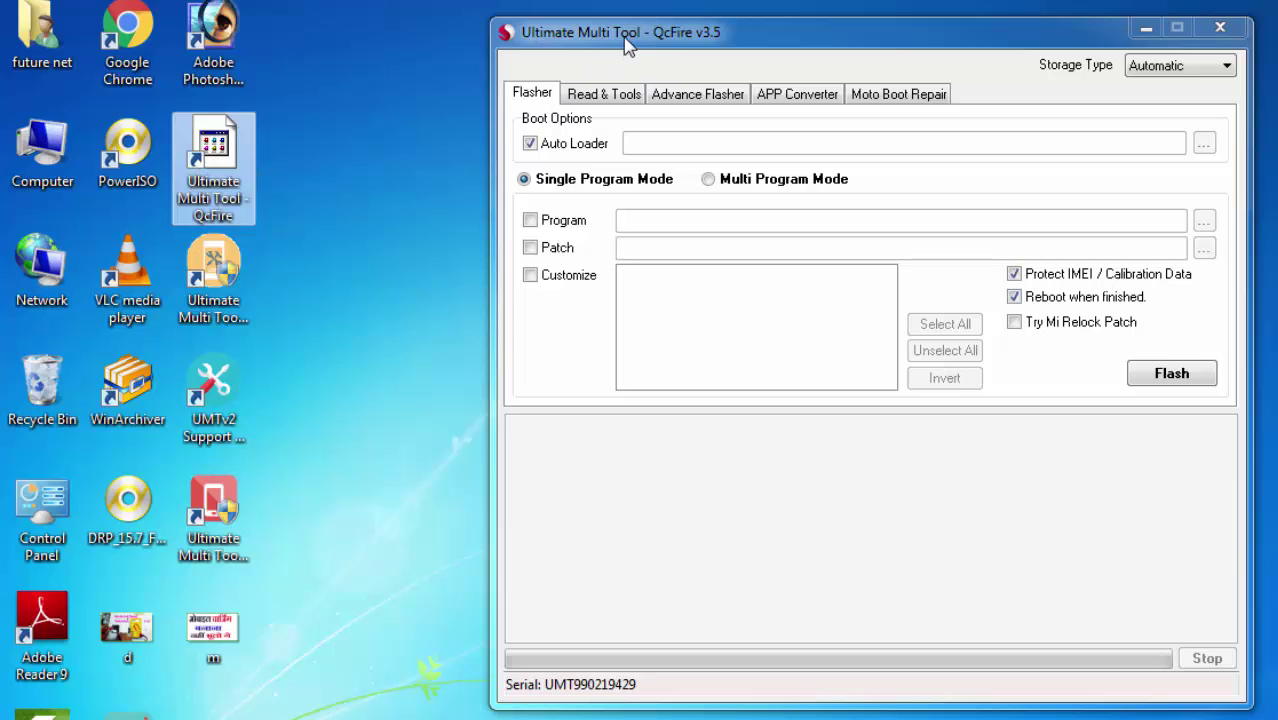
drag(628, 45, 663, 72)
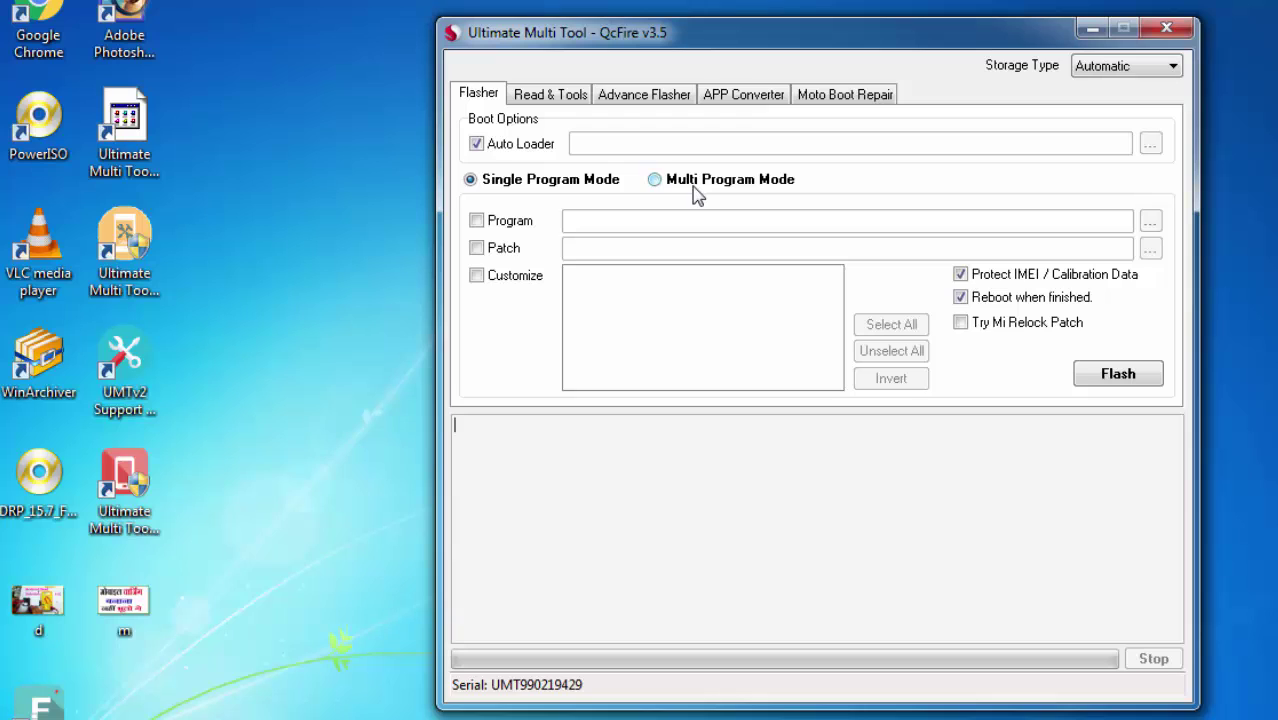
click(477, 221)
click(477, 248)
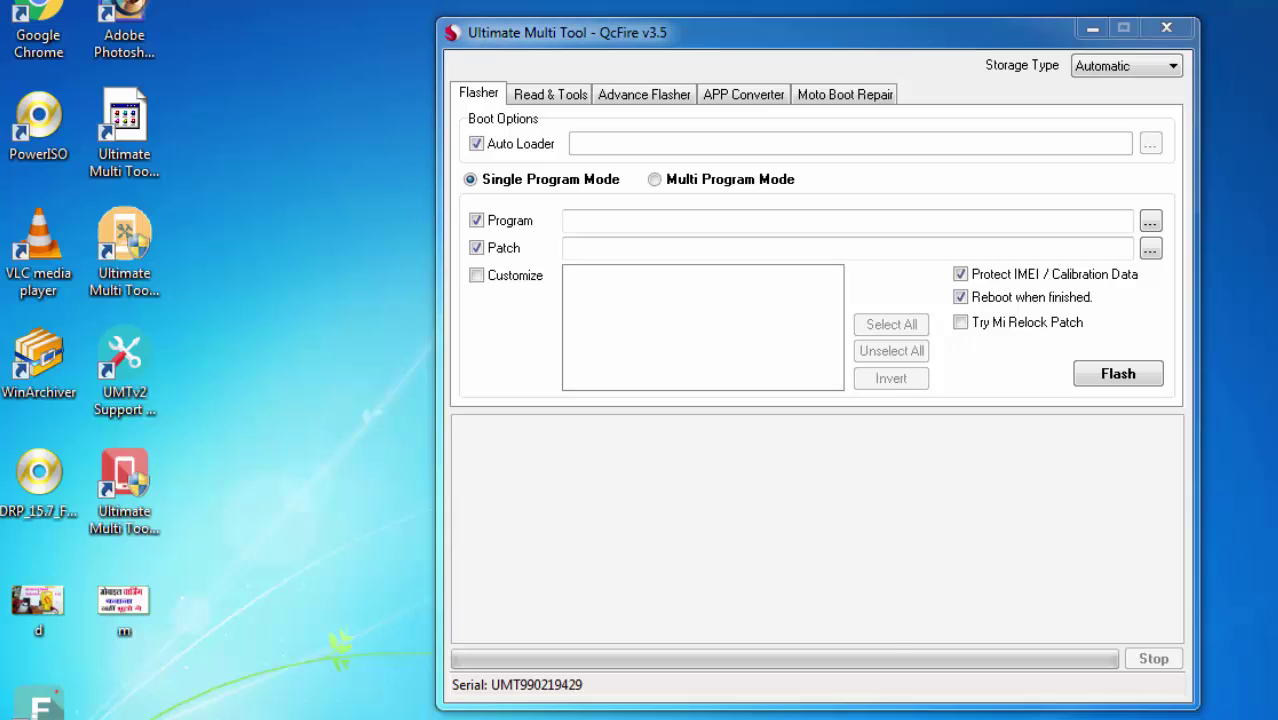
key(super+e)
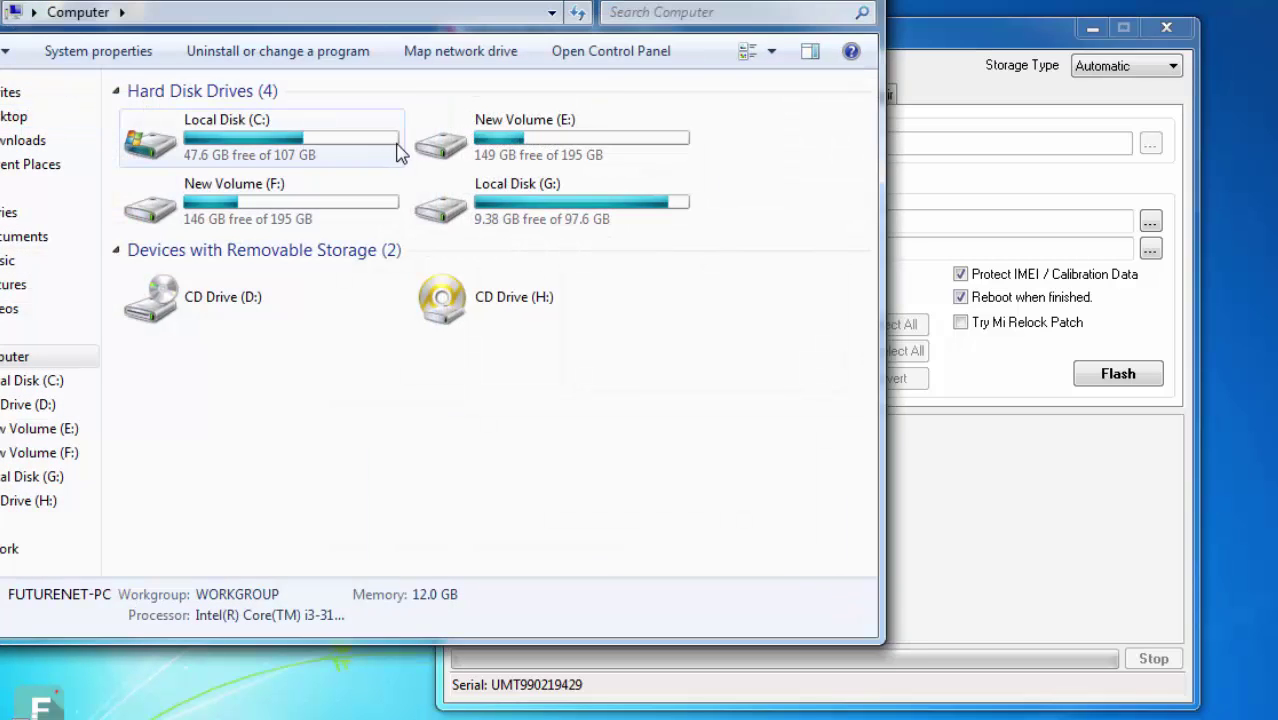
double_click(519, 150)
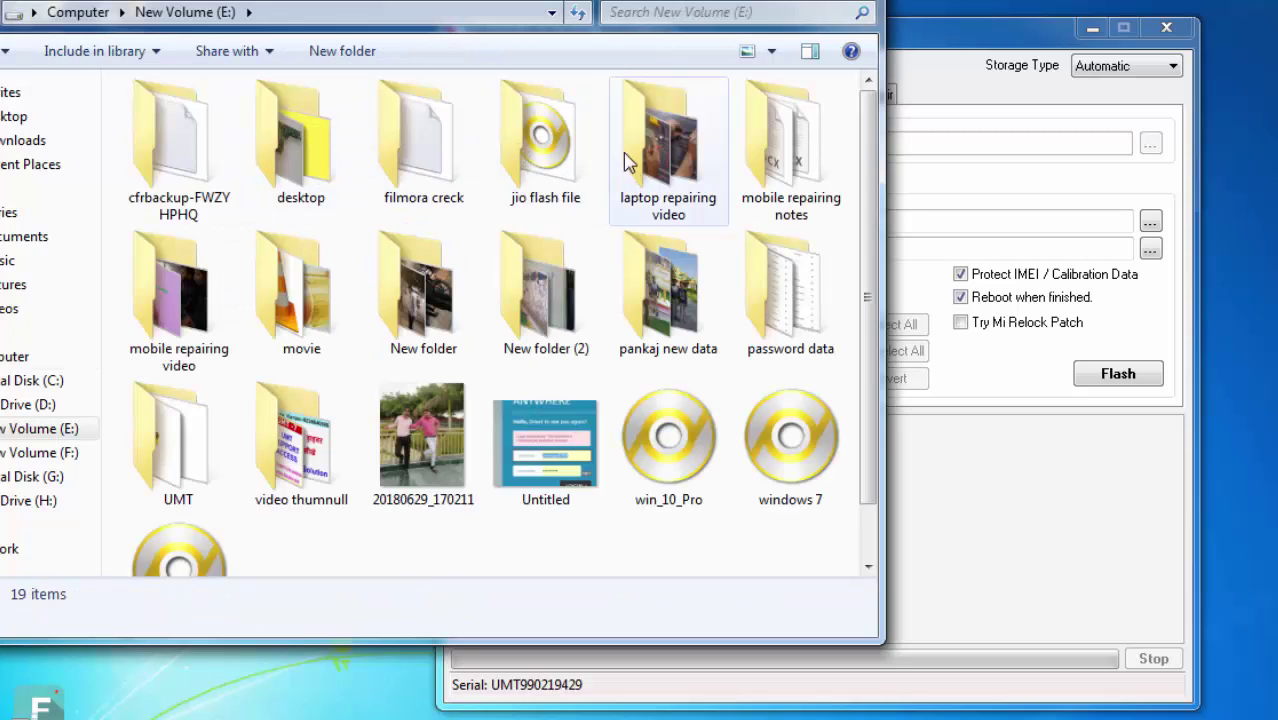
double_click(562, 160)
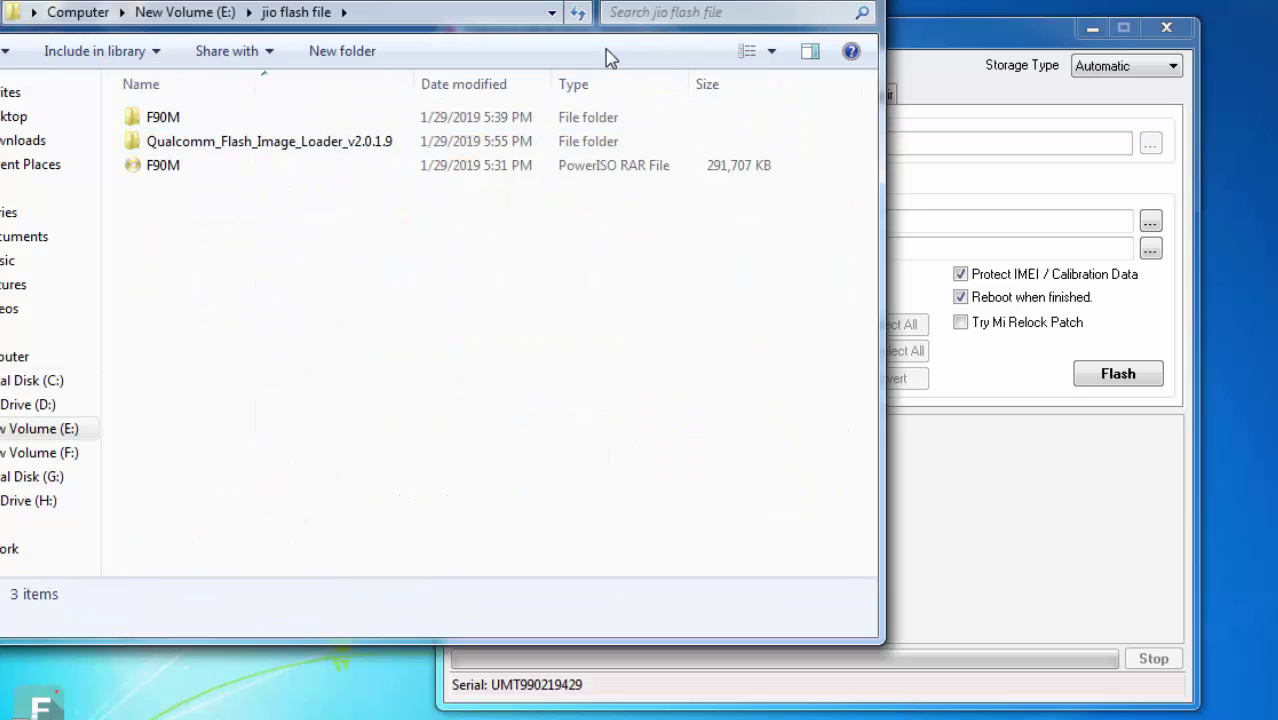
key(super+Up)
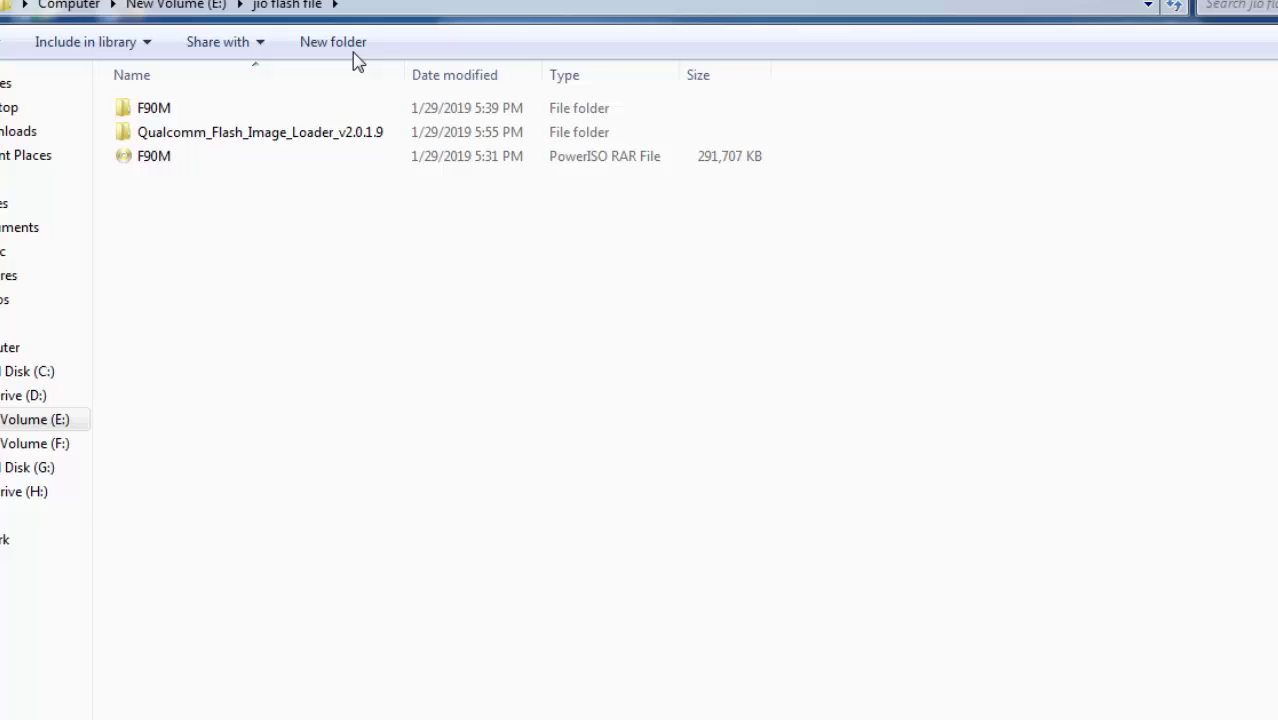
double_click(155, 109)
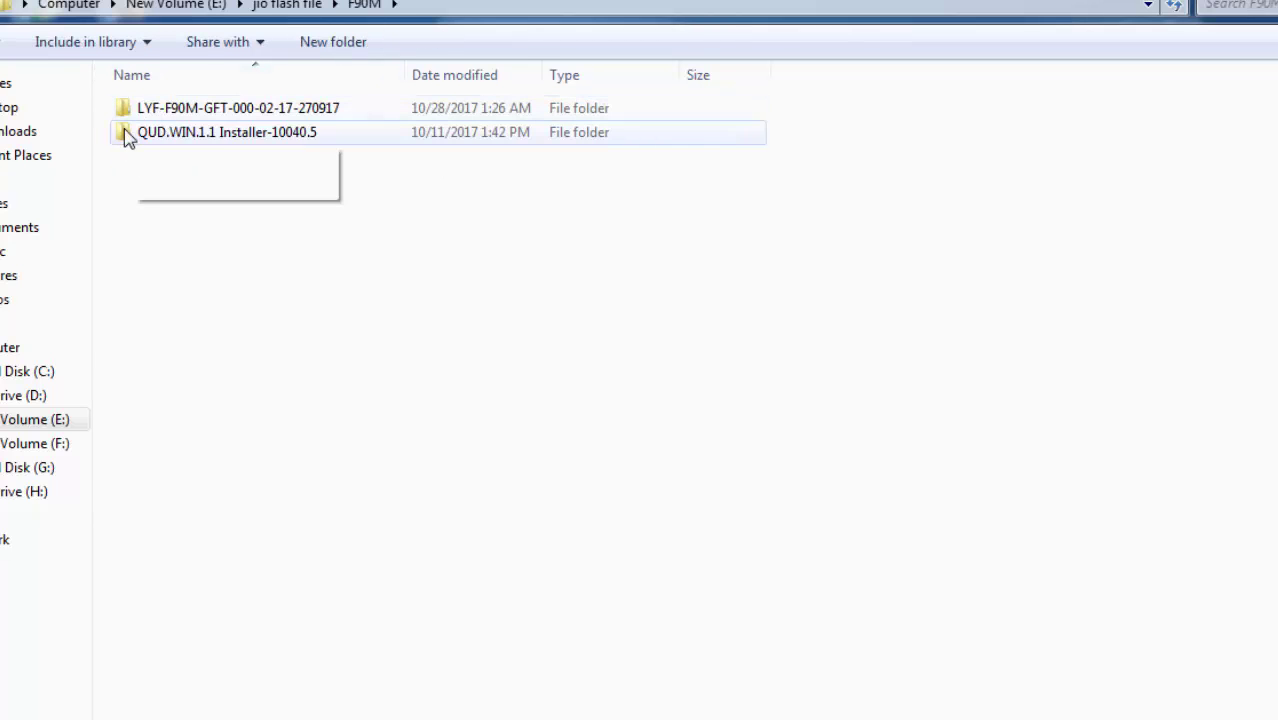
click(178, 112)
double_click(178, 112)
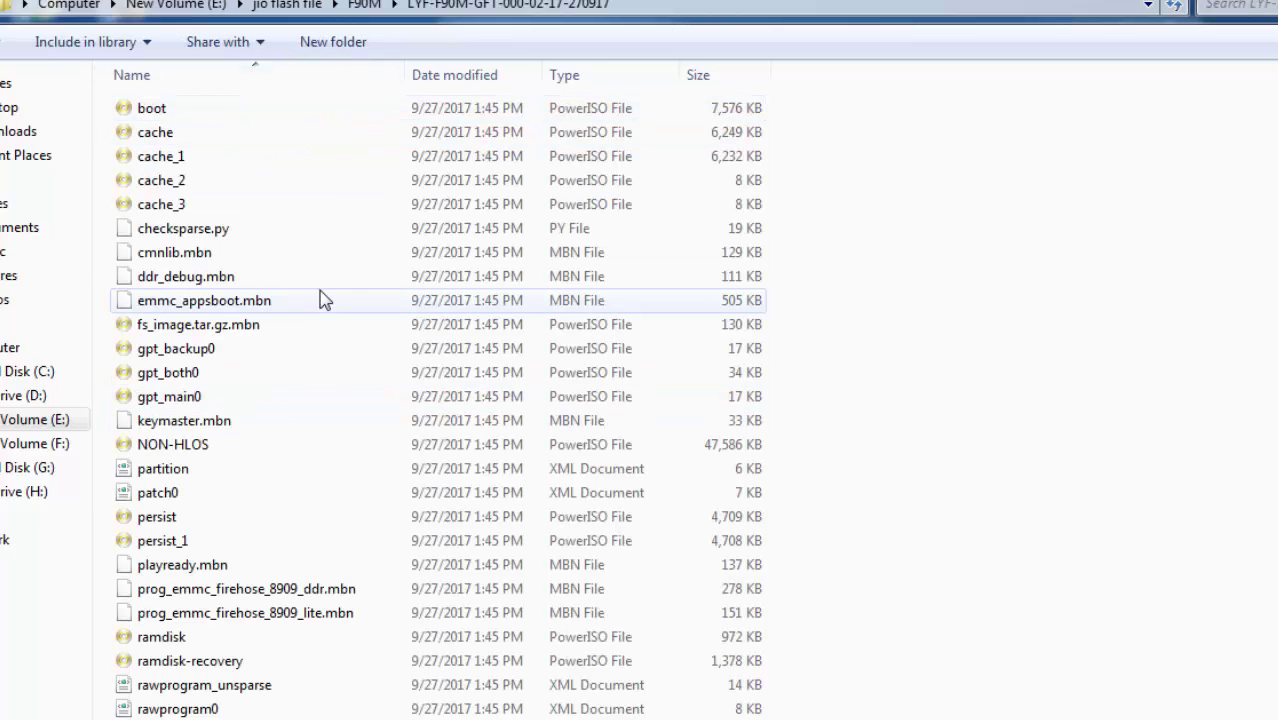
scroll(320, 297, down, 11)
scroll(320, 295, up, 7)
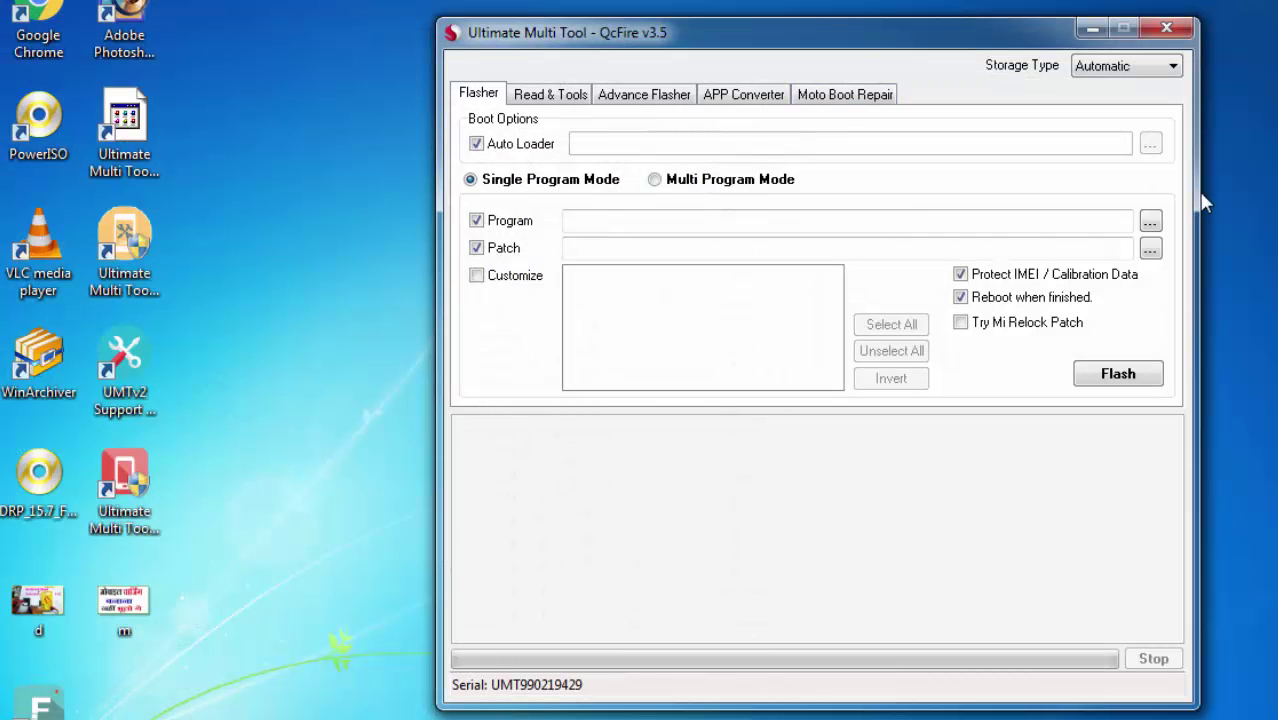
click(1151, 221)
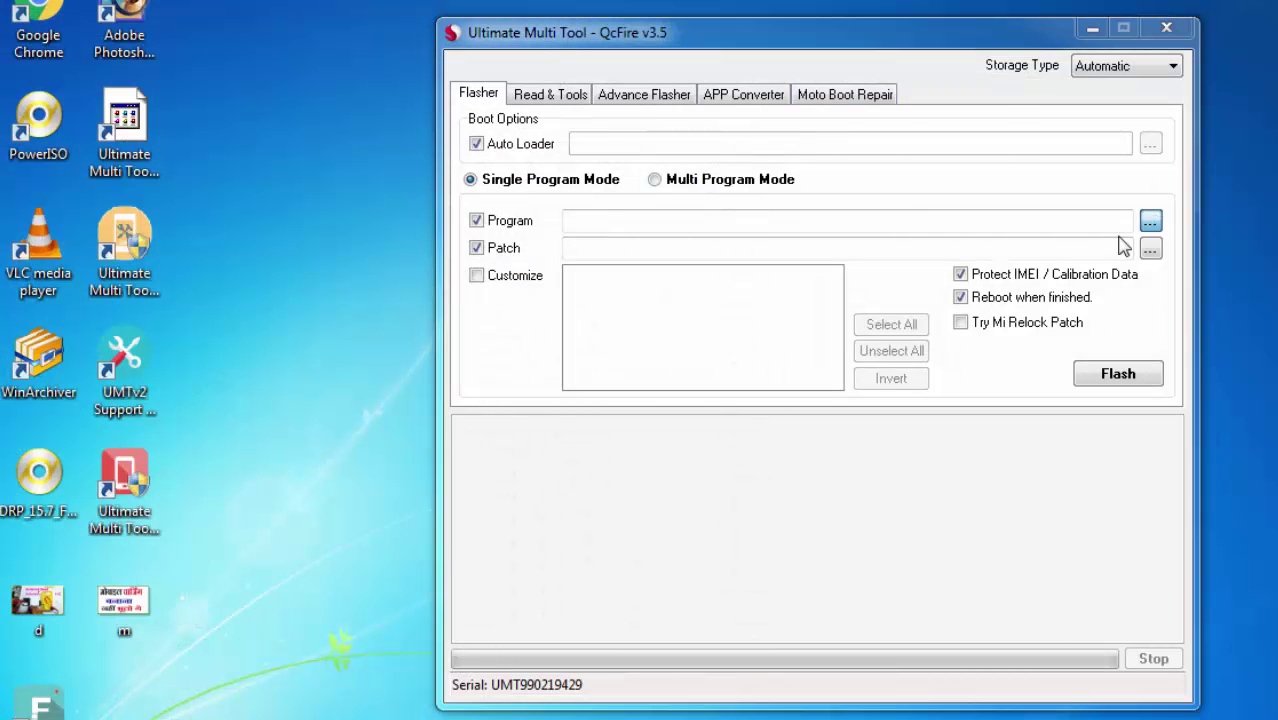
click(431, 412)
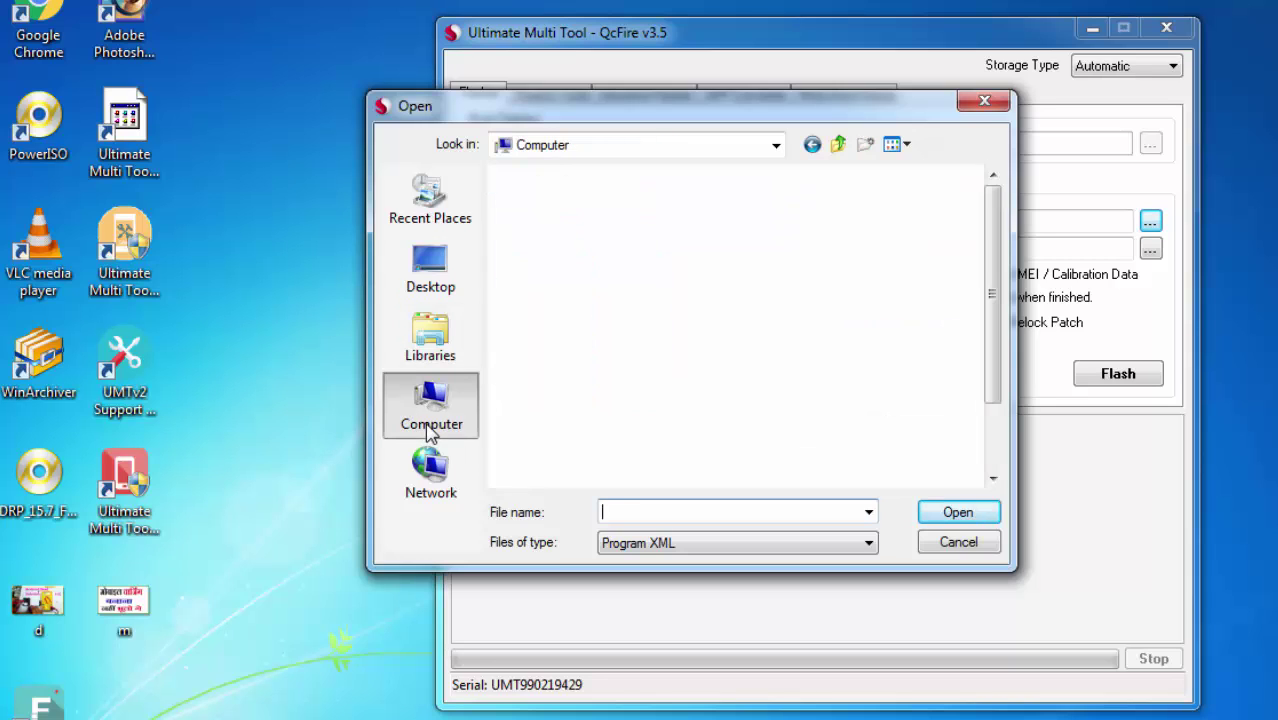
double_click(665, 296)
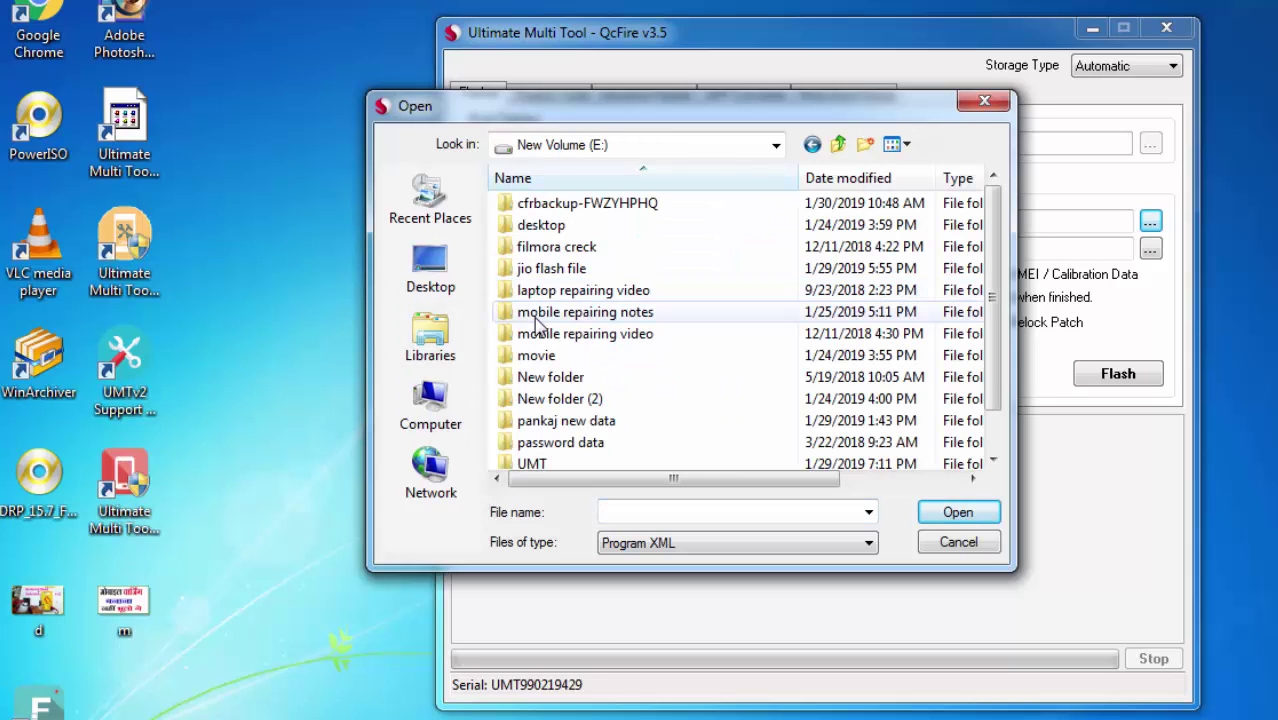
double_click(543, 271)
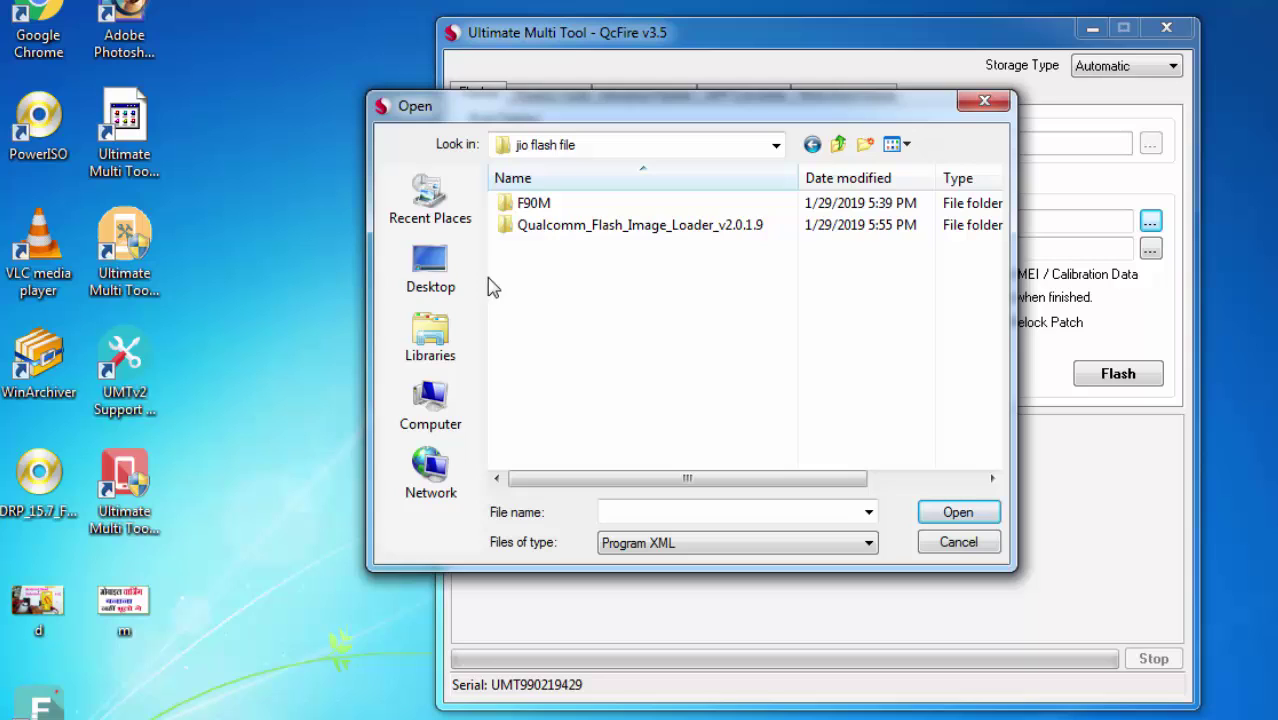
click(537, 208)
double_click(537, 208)
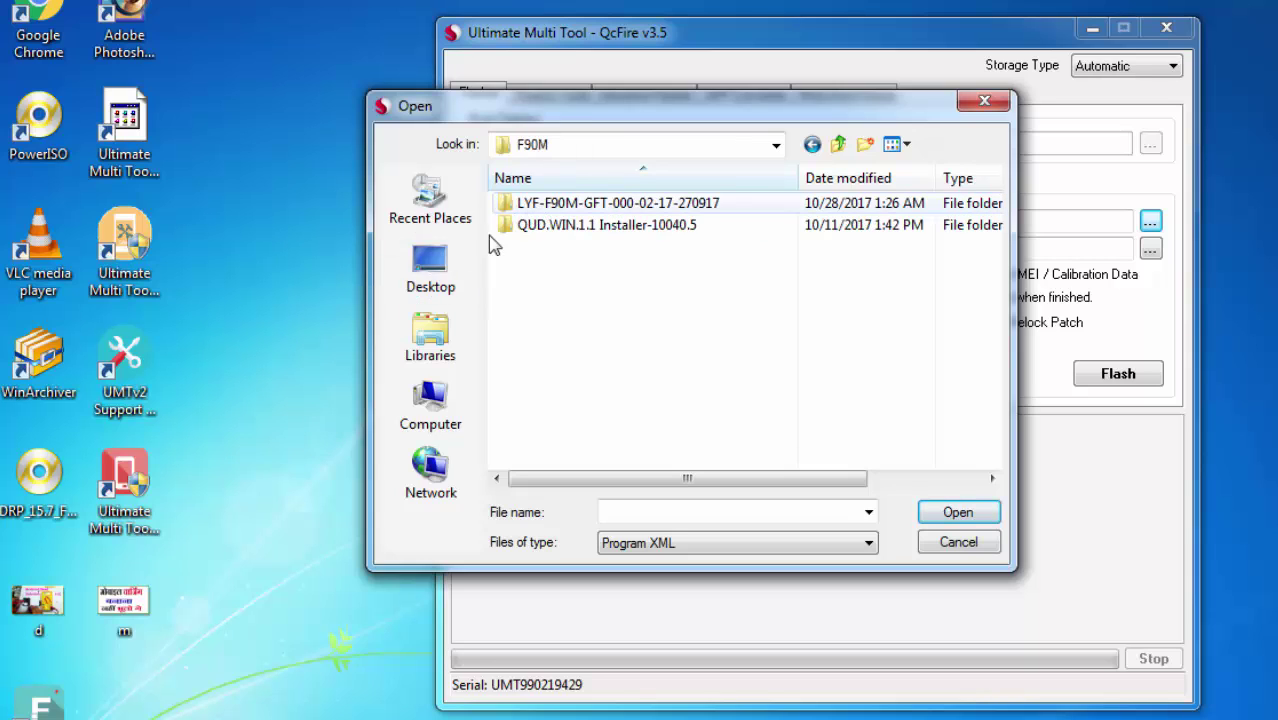
double_click(573, 210)
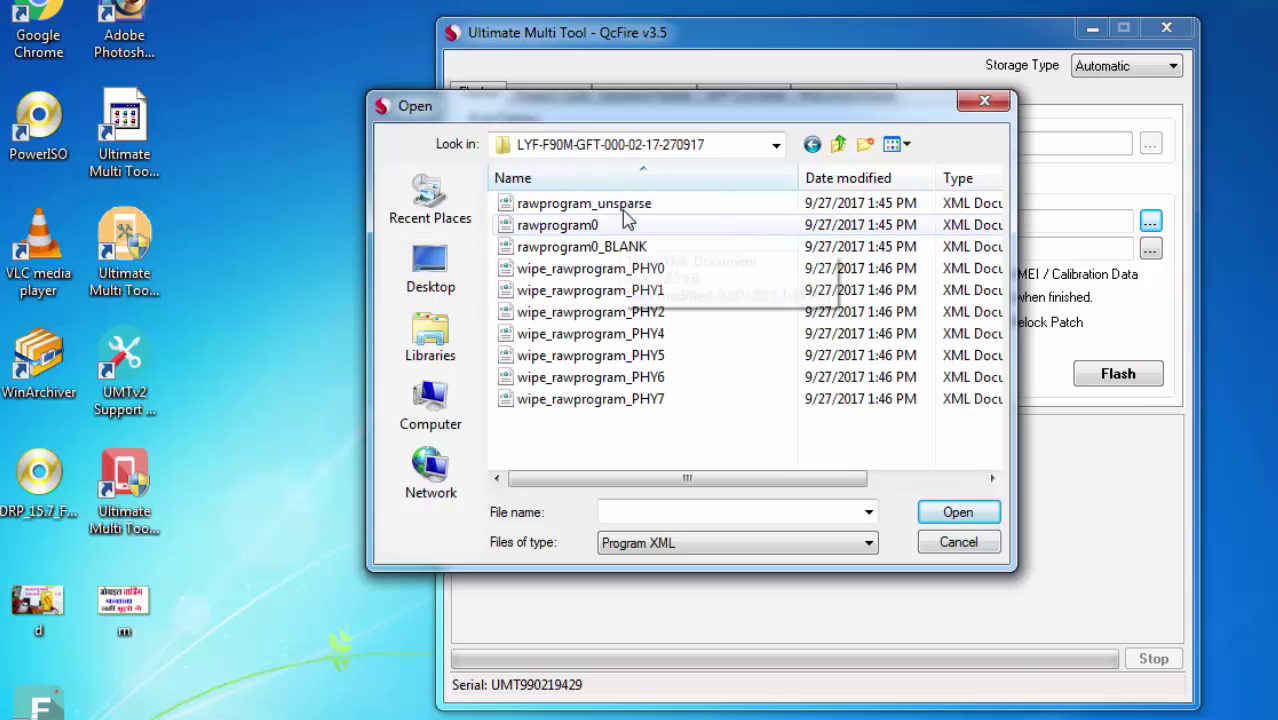
click(566, 206)
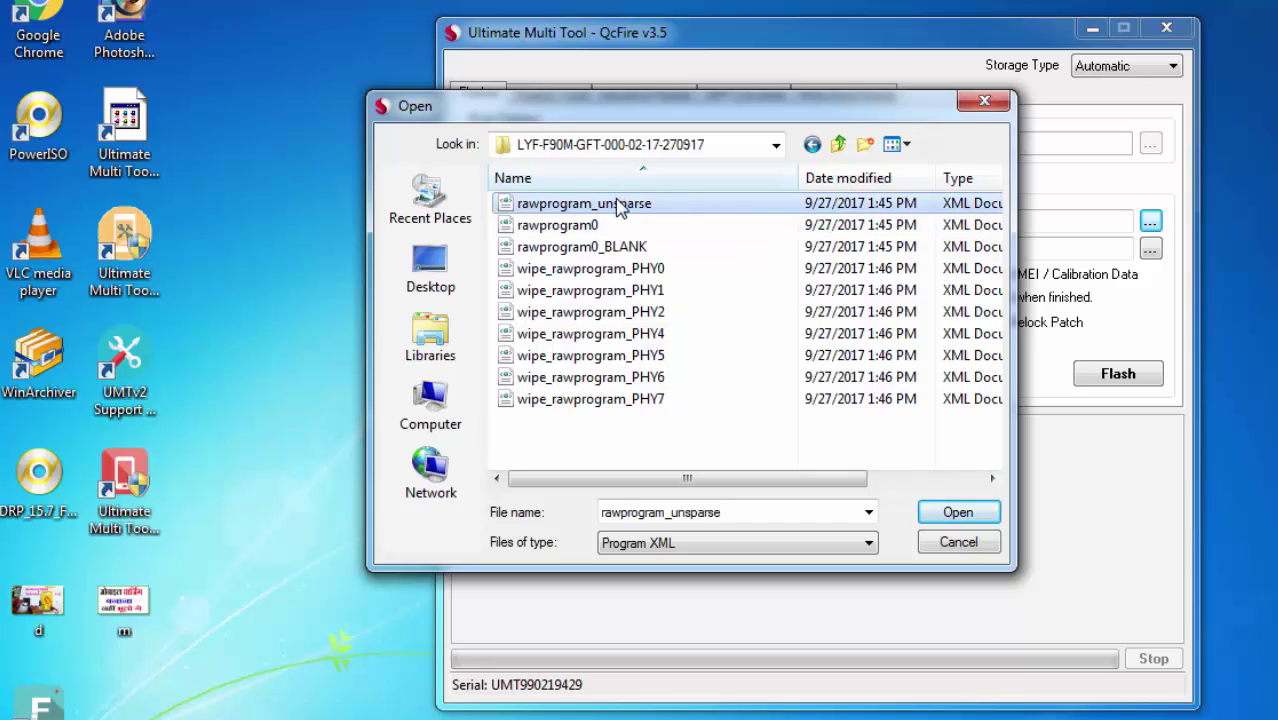
click(620, 205)
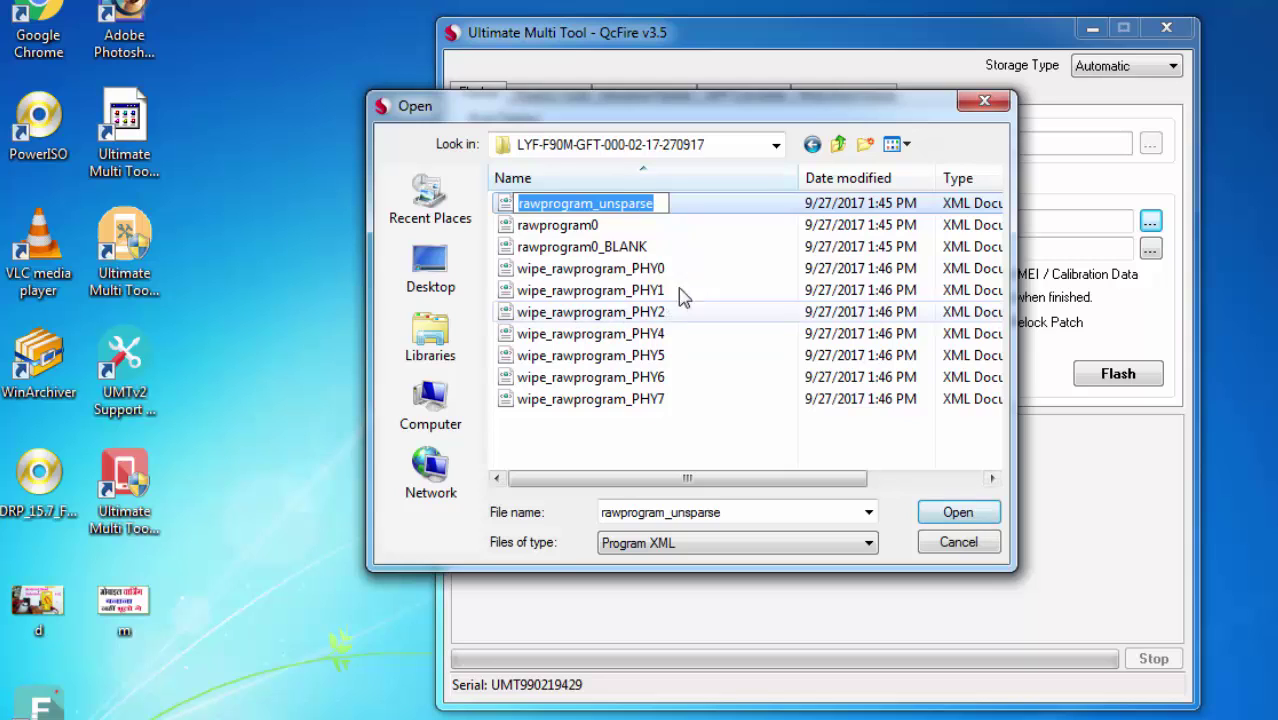
click(958, 512)
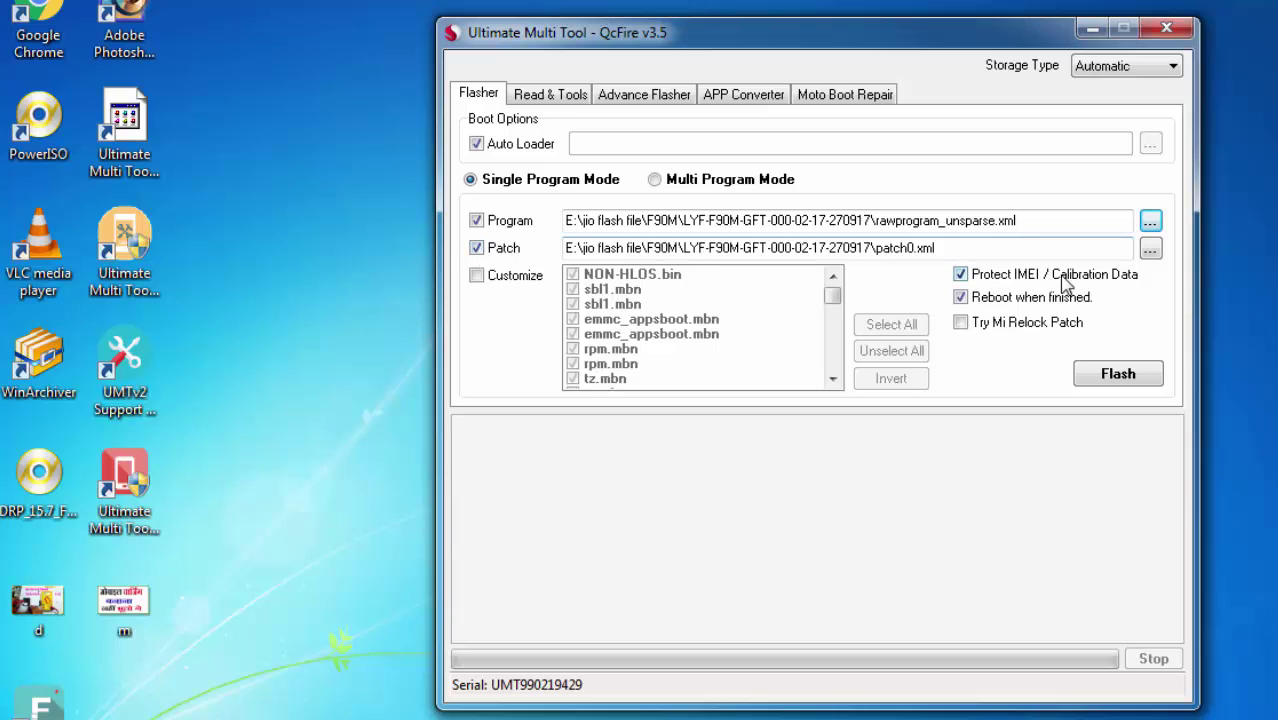
click(1150, 248)
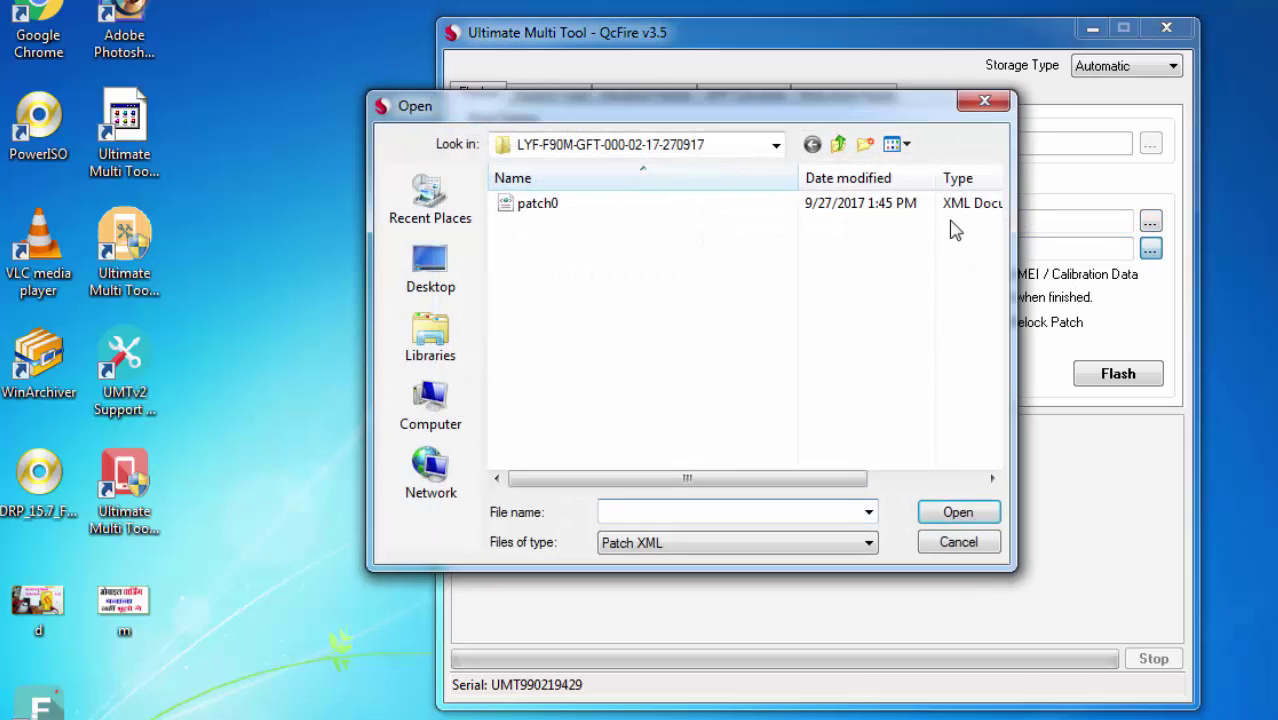
click(542, 204)
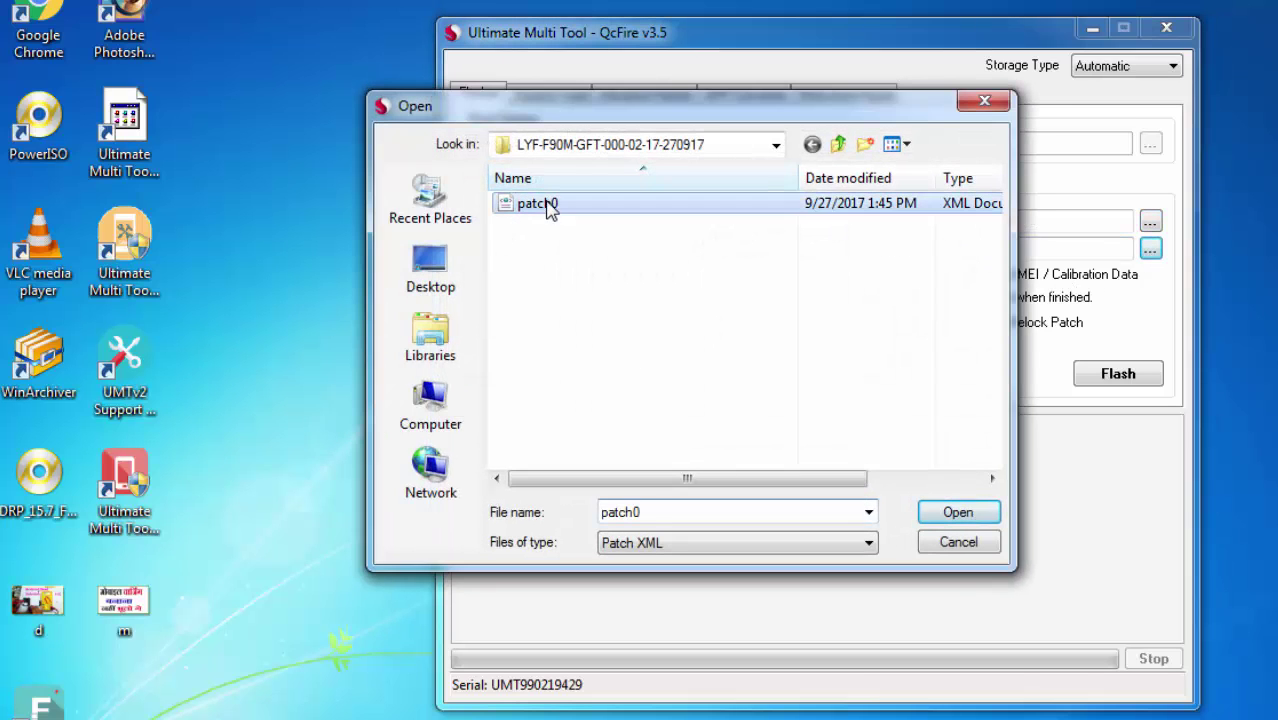
click(955, 512)
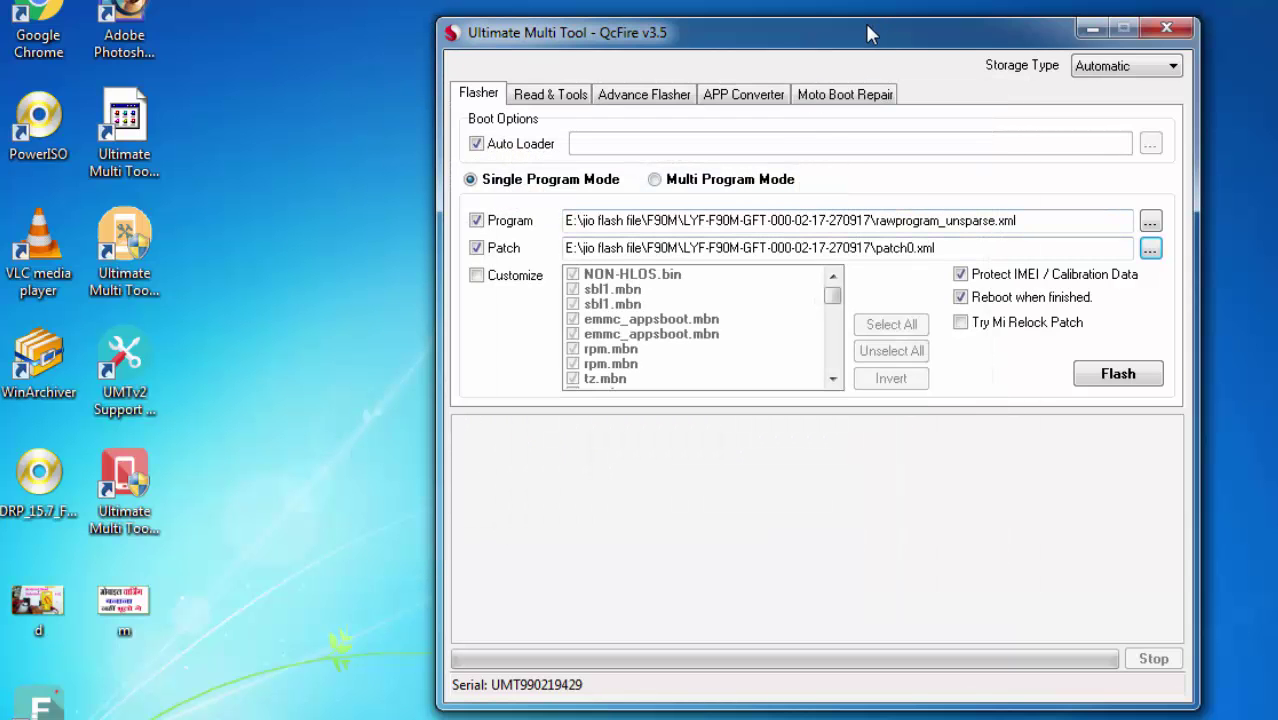
Switch to Device Manager, arrange it beside the flashing tool and check the connected phone's COM port.
drag(824, 48, 780, 60)
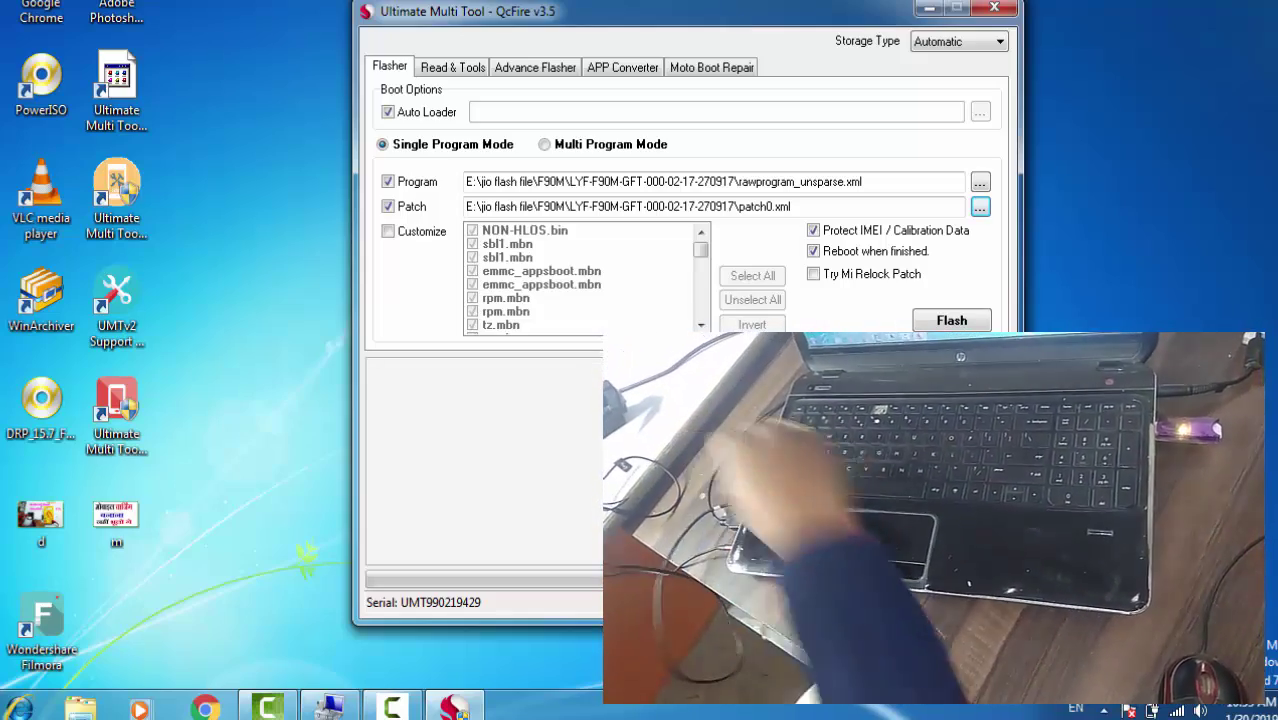
drag(680, 12, 730, 0)
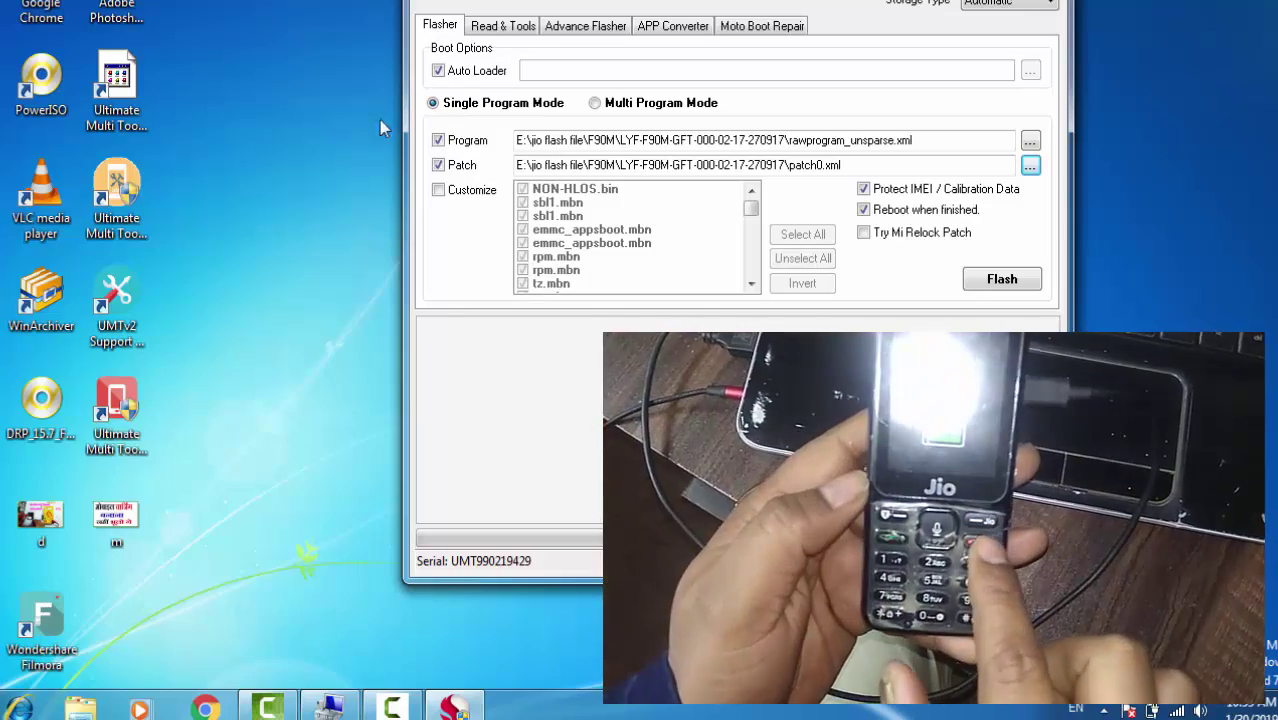
click(330, 708)
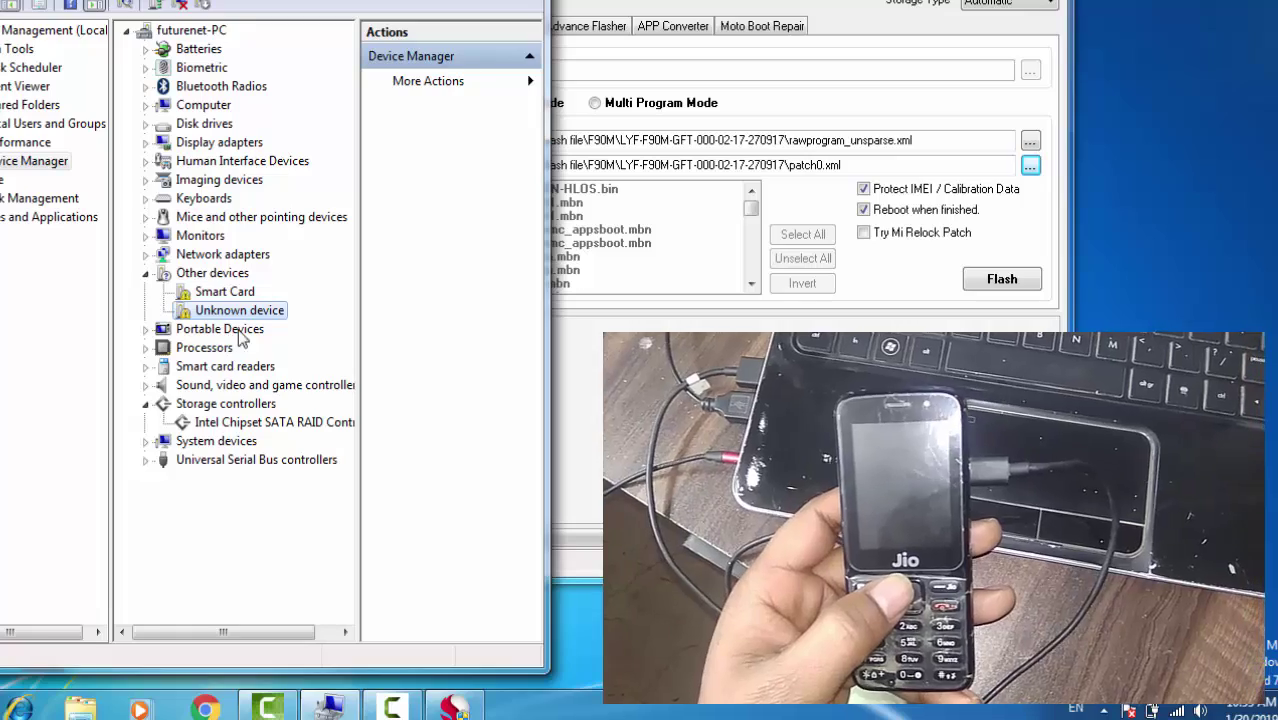
click(575, 420)
drag(507, 5, 633, 5)
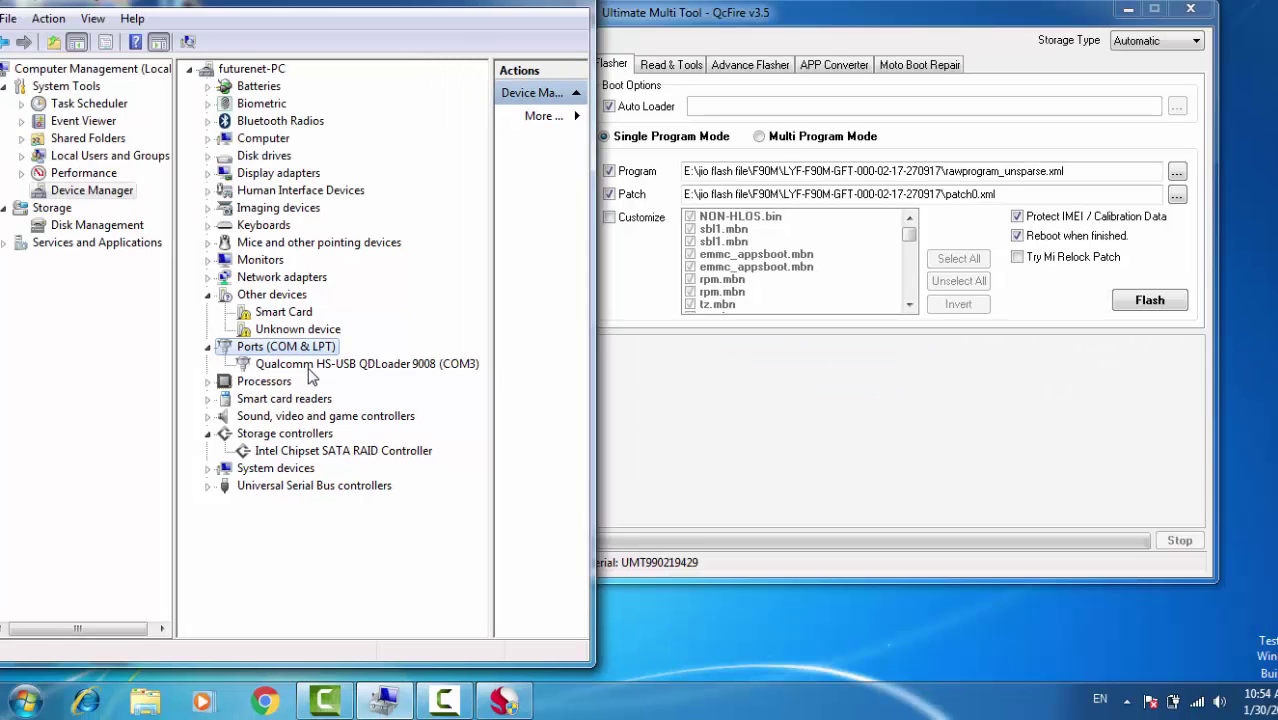
Switch back to QcFire and start flashing the phone with the loaded program and patch files.
key(alt+Tab)
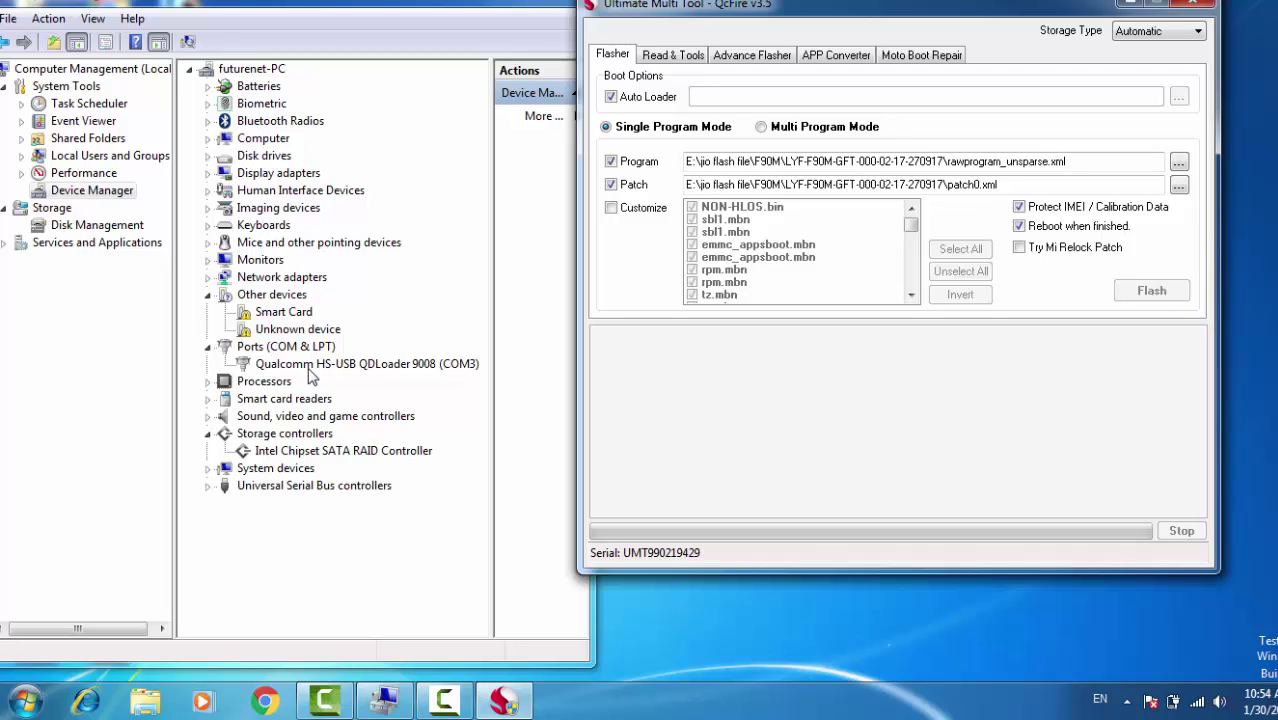
key(Return)
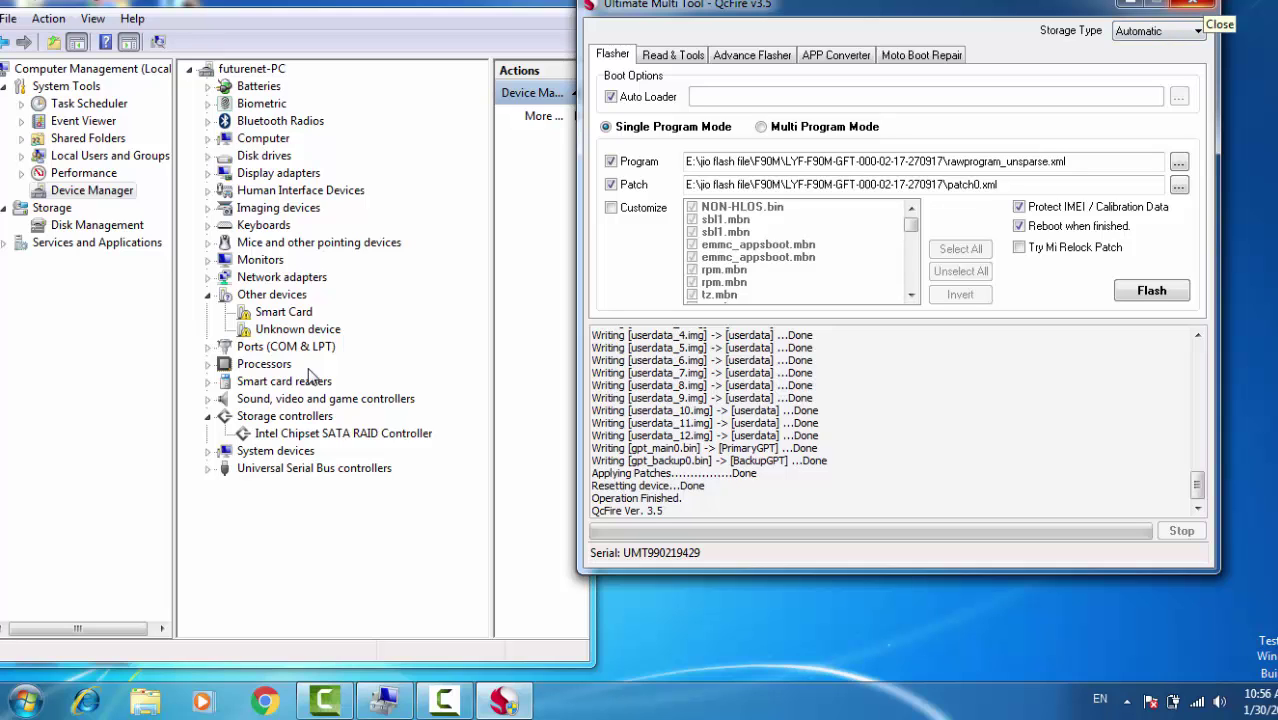
Close both QcFire and the Computer Management window.
click(1193, 3)
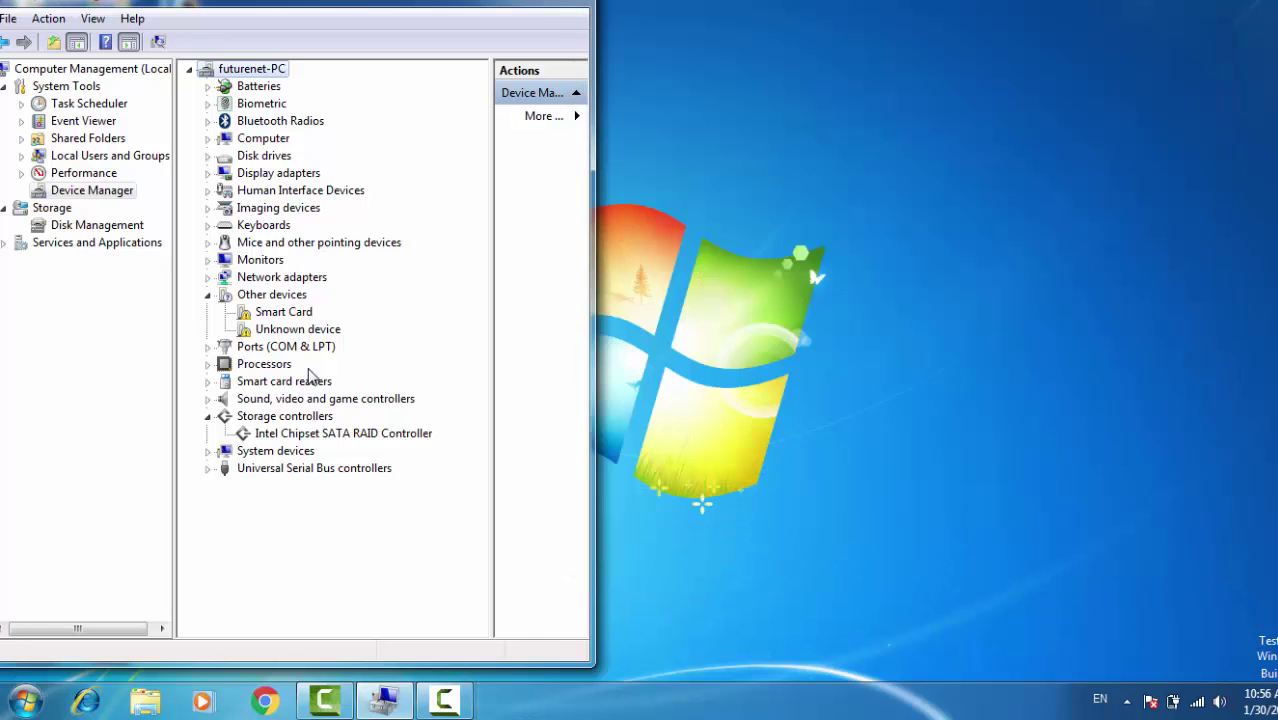
key(alt+F4)
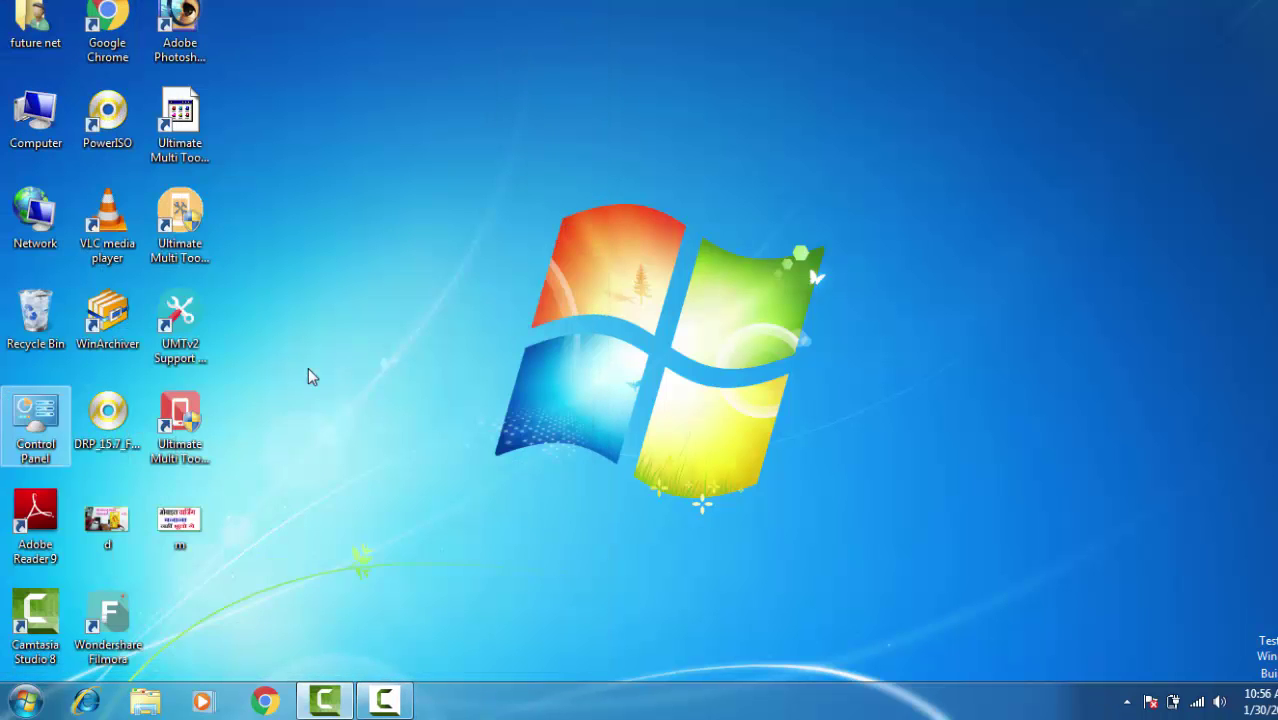
key(super)
key(Escape)
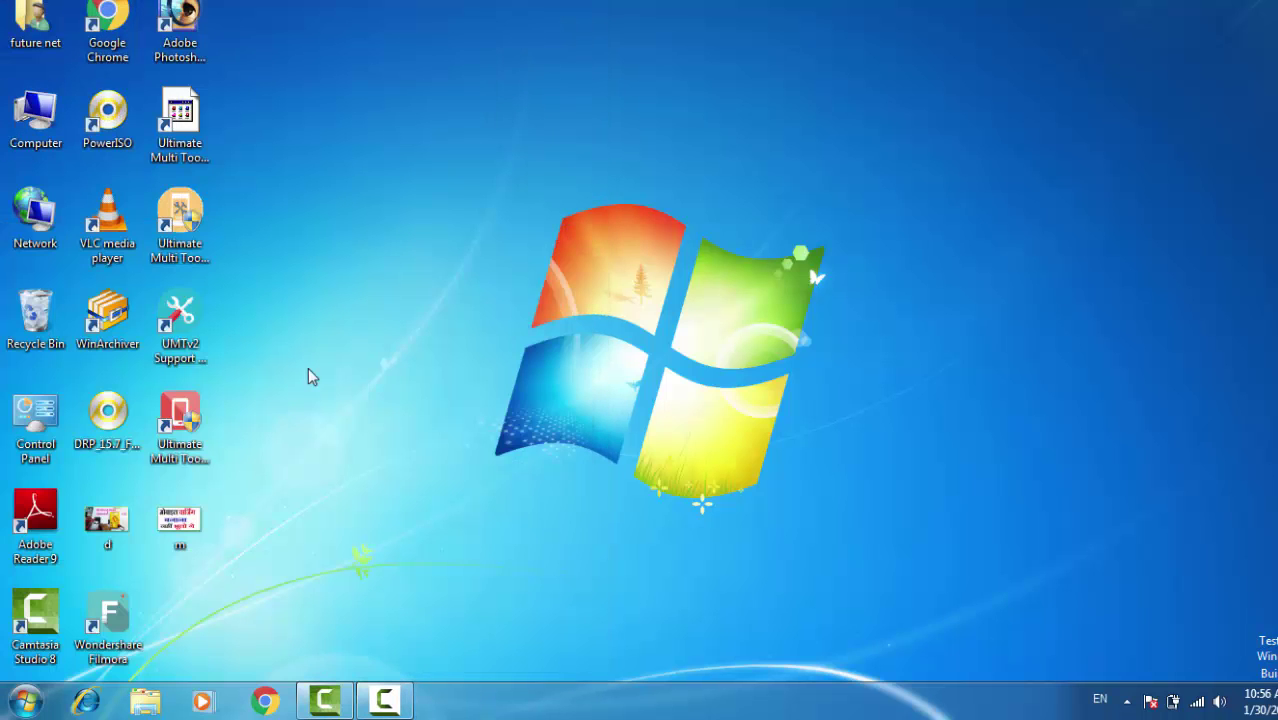
Open the Qualcomm_Flash_Image_Loader_v2.0.1.9 folder inside E:\jio flash file in the file explorer.
key(super+e)
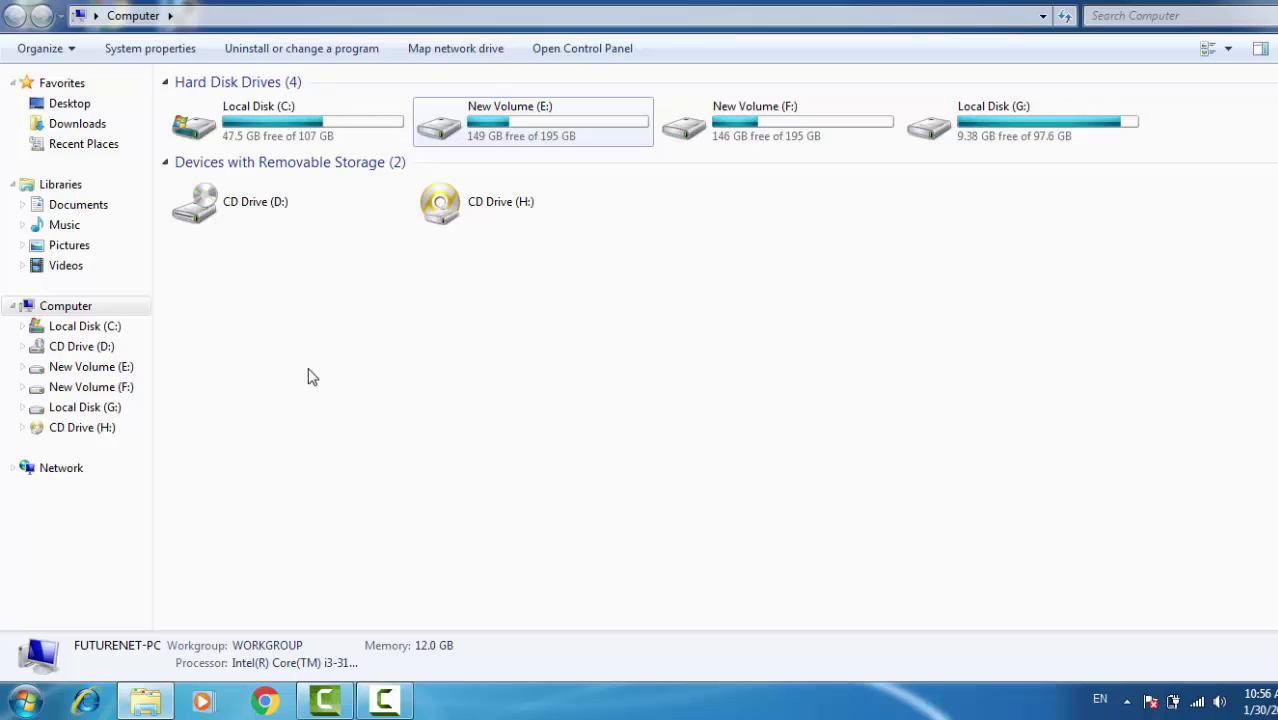
key(Return)
key(Right)
key(Right)
key(Right)
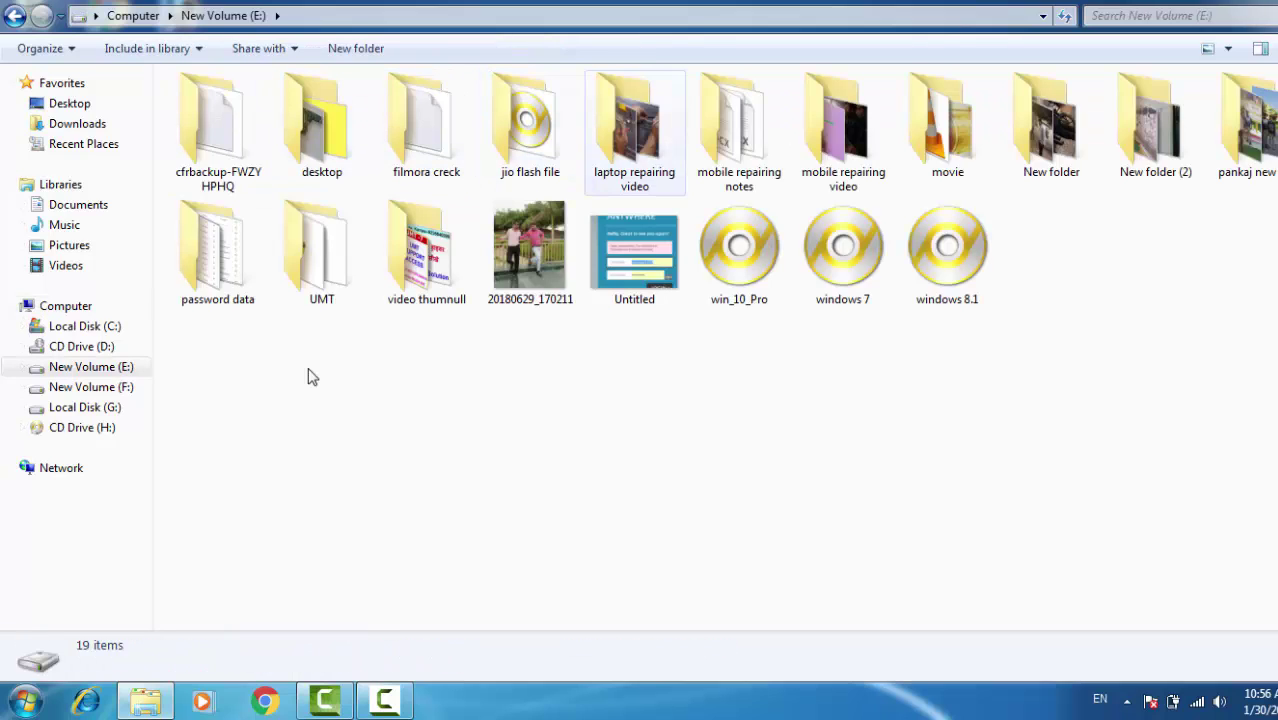
key(Left)
key(Left)
key(Left)
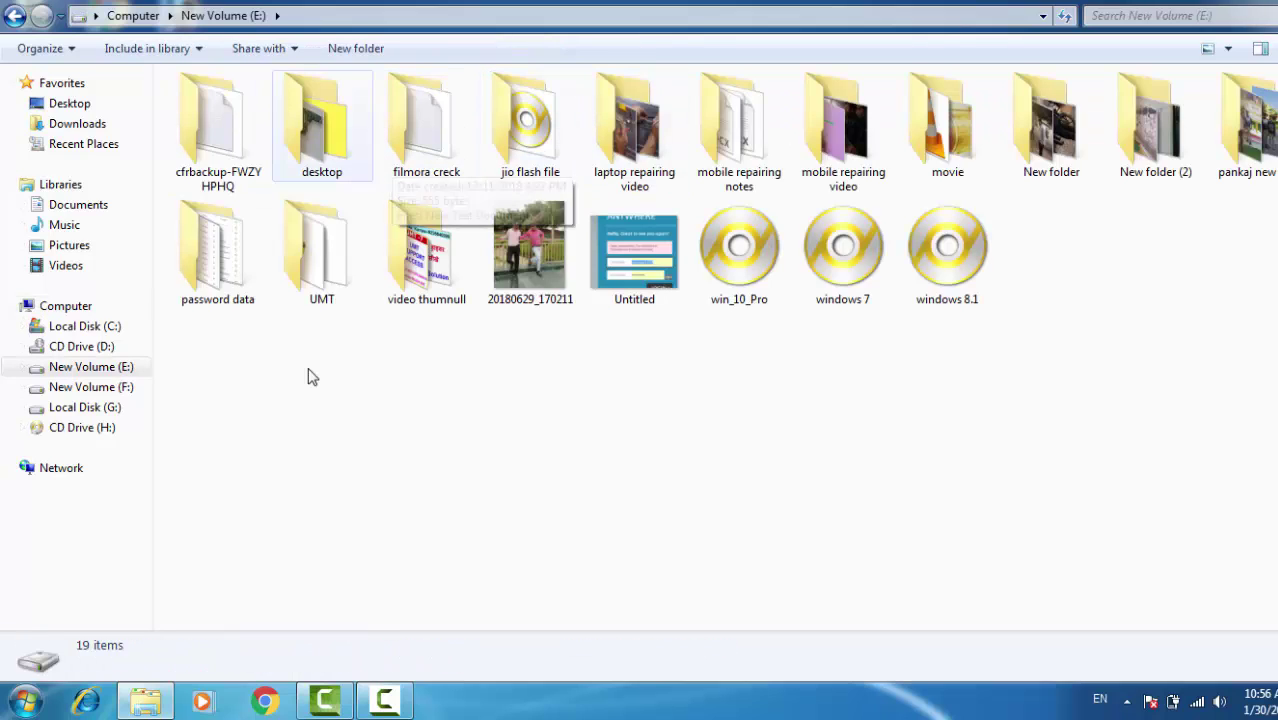
key(Right)
key(Right)
key(Return)
key(Up)
key(Return)
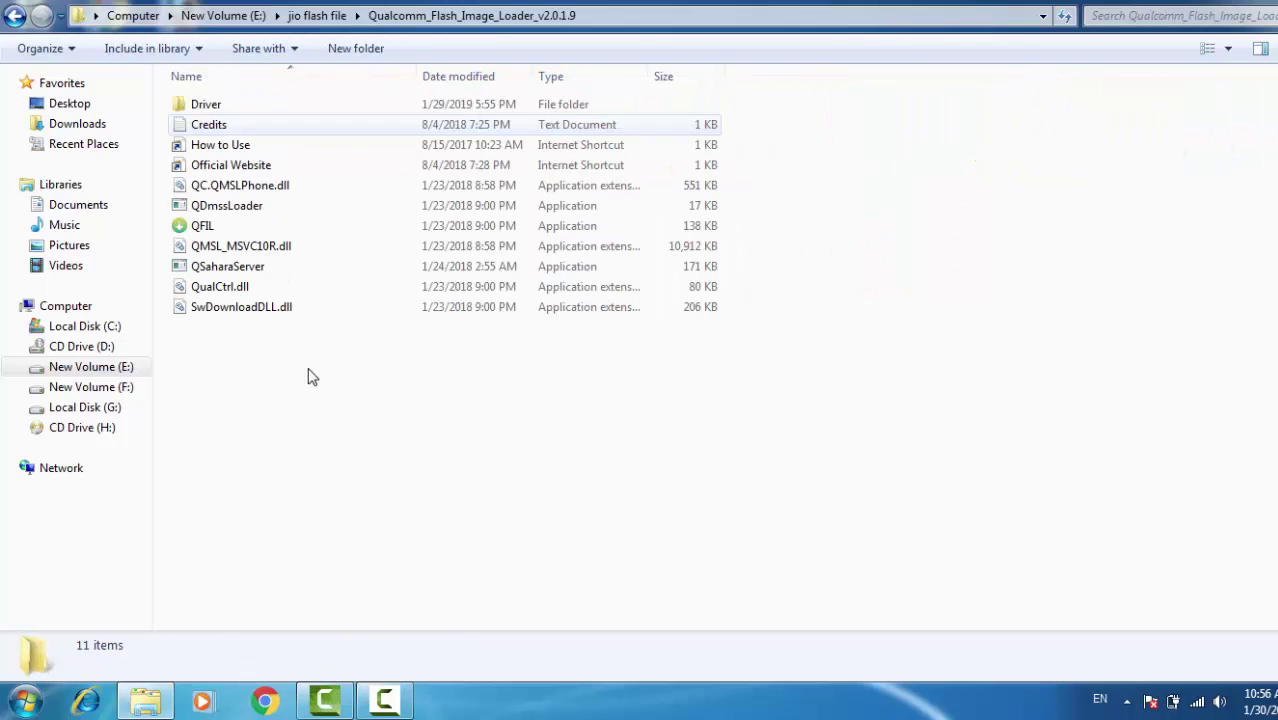
Launch the QFIL application from the Qualcomm_Flash_Image_Loader_v2.0.1.9 folder and open its programmer file selection.
key(Down)
key(Down)
key(Down)
key(Down)
key(Down)
key(Down)
key(Return)
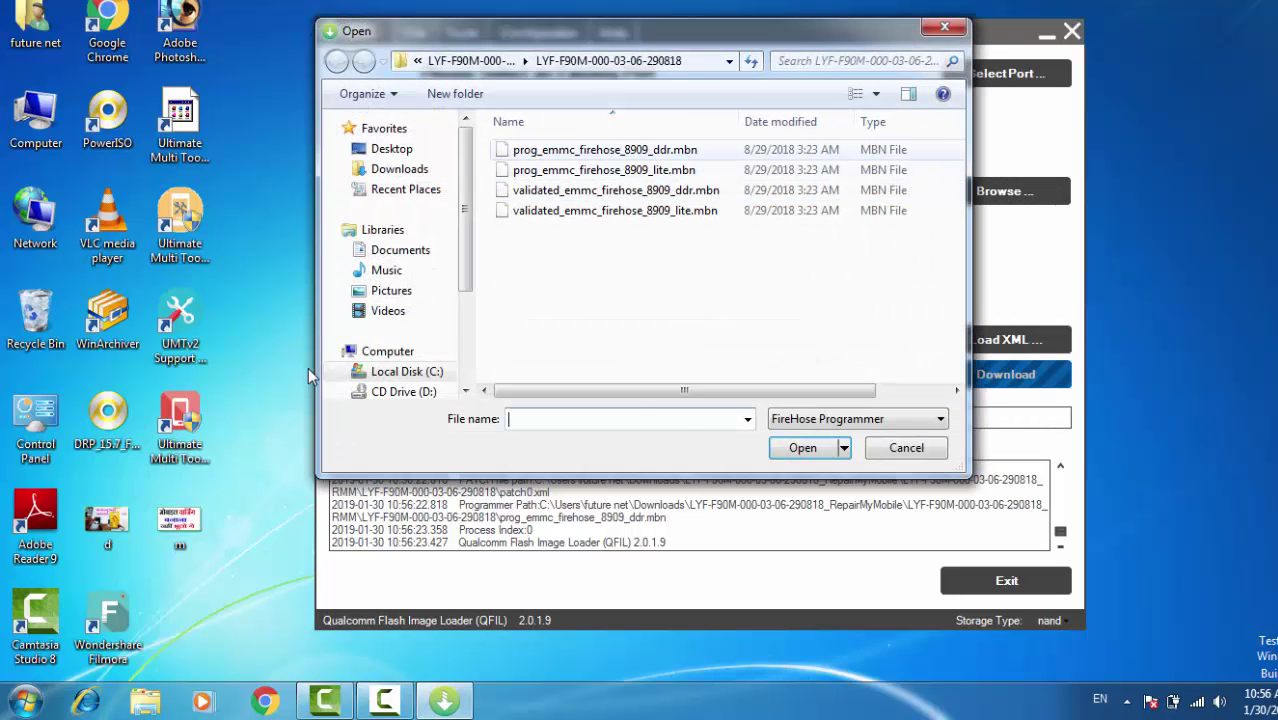
click(605, 149)
key(Return)
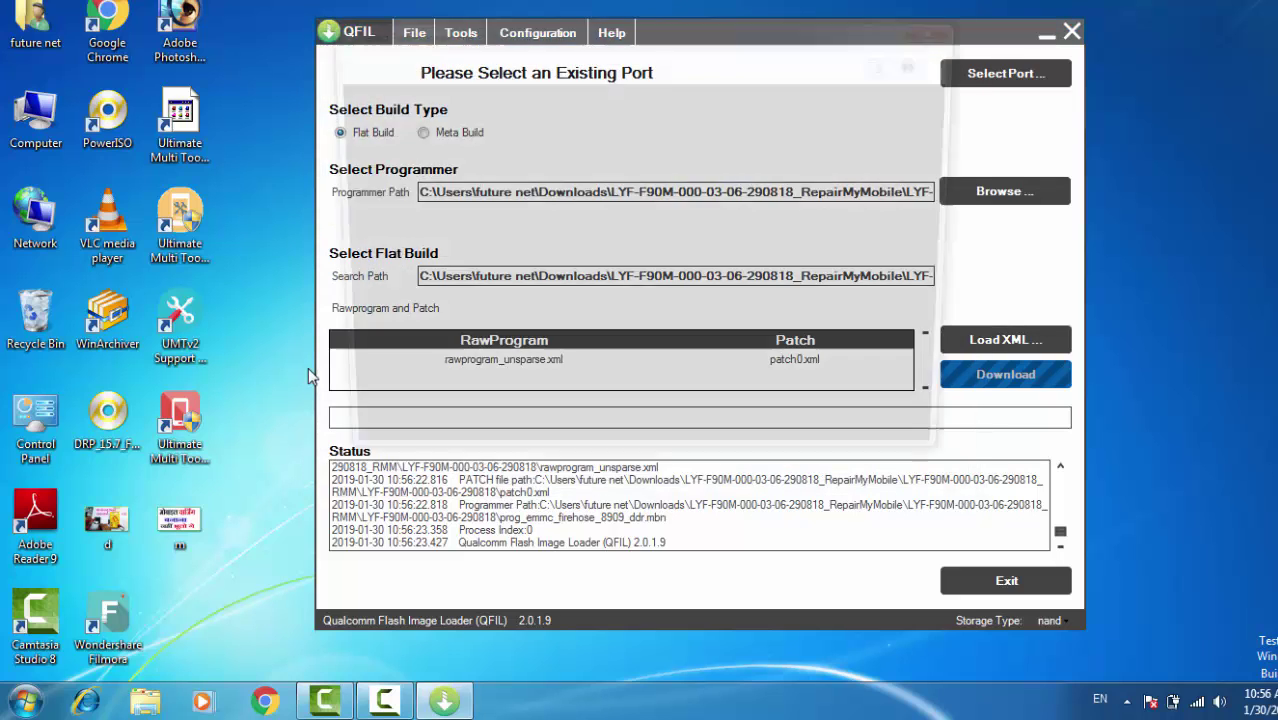
Load rawprogram_unsparse as the RawProgram file and patch0 as the patch file for the flat build.
key(Down)
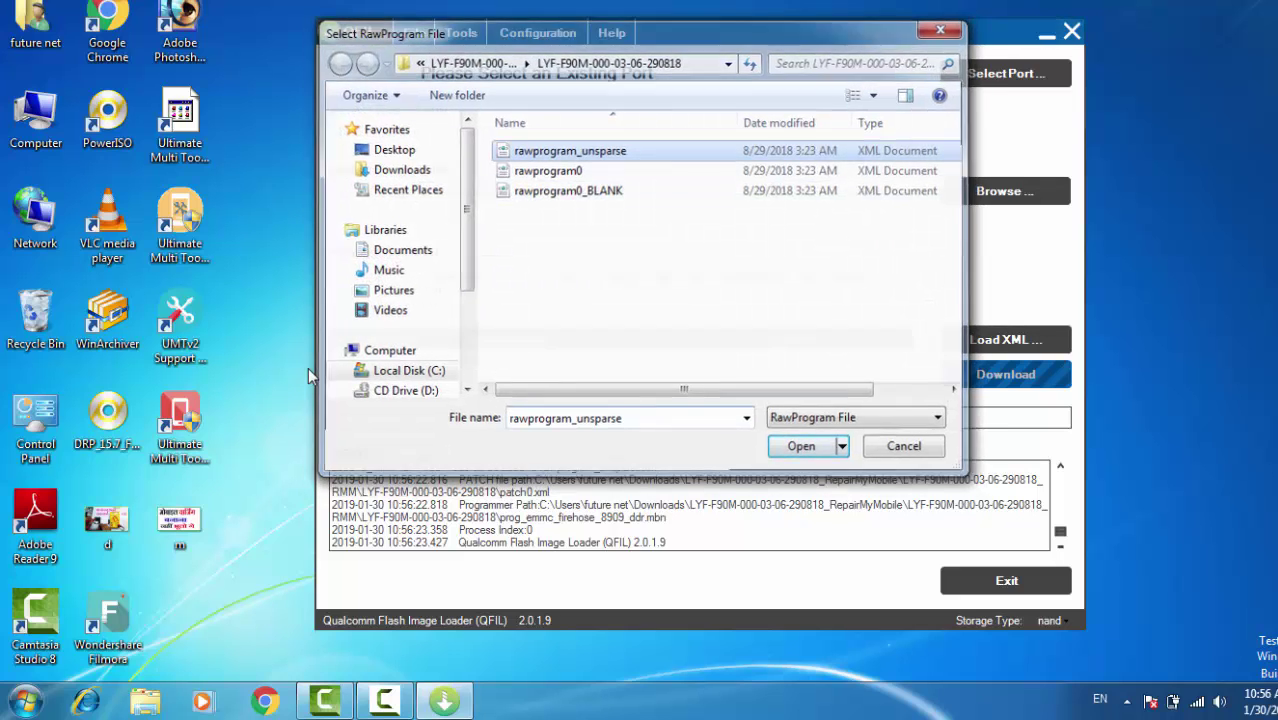
key(Return)
key(Down)
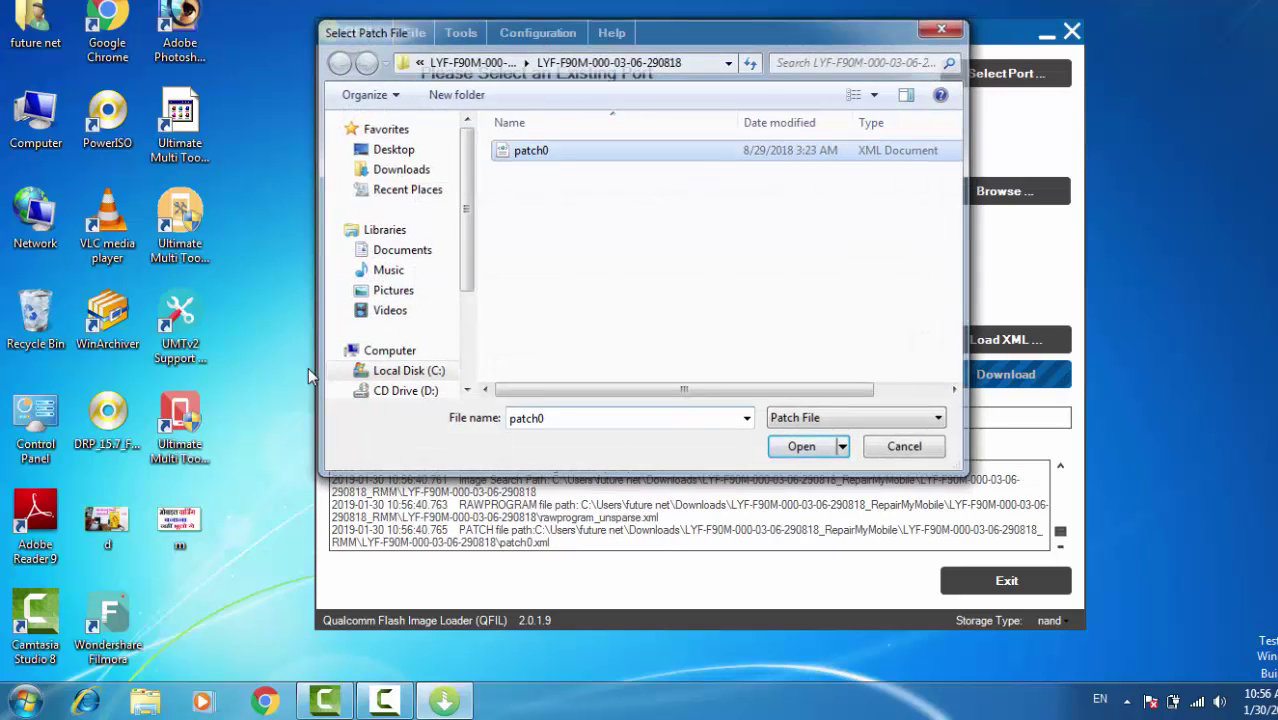
key(Return)
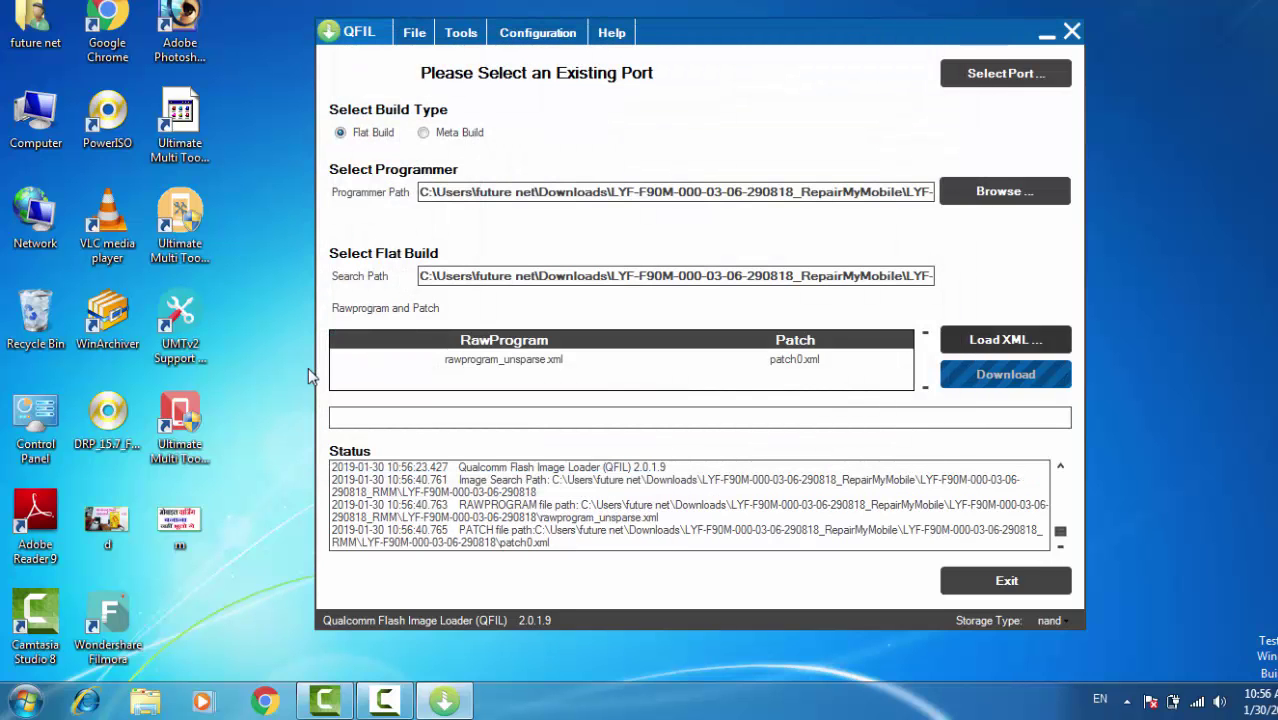